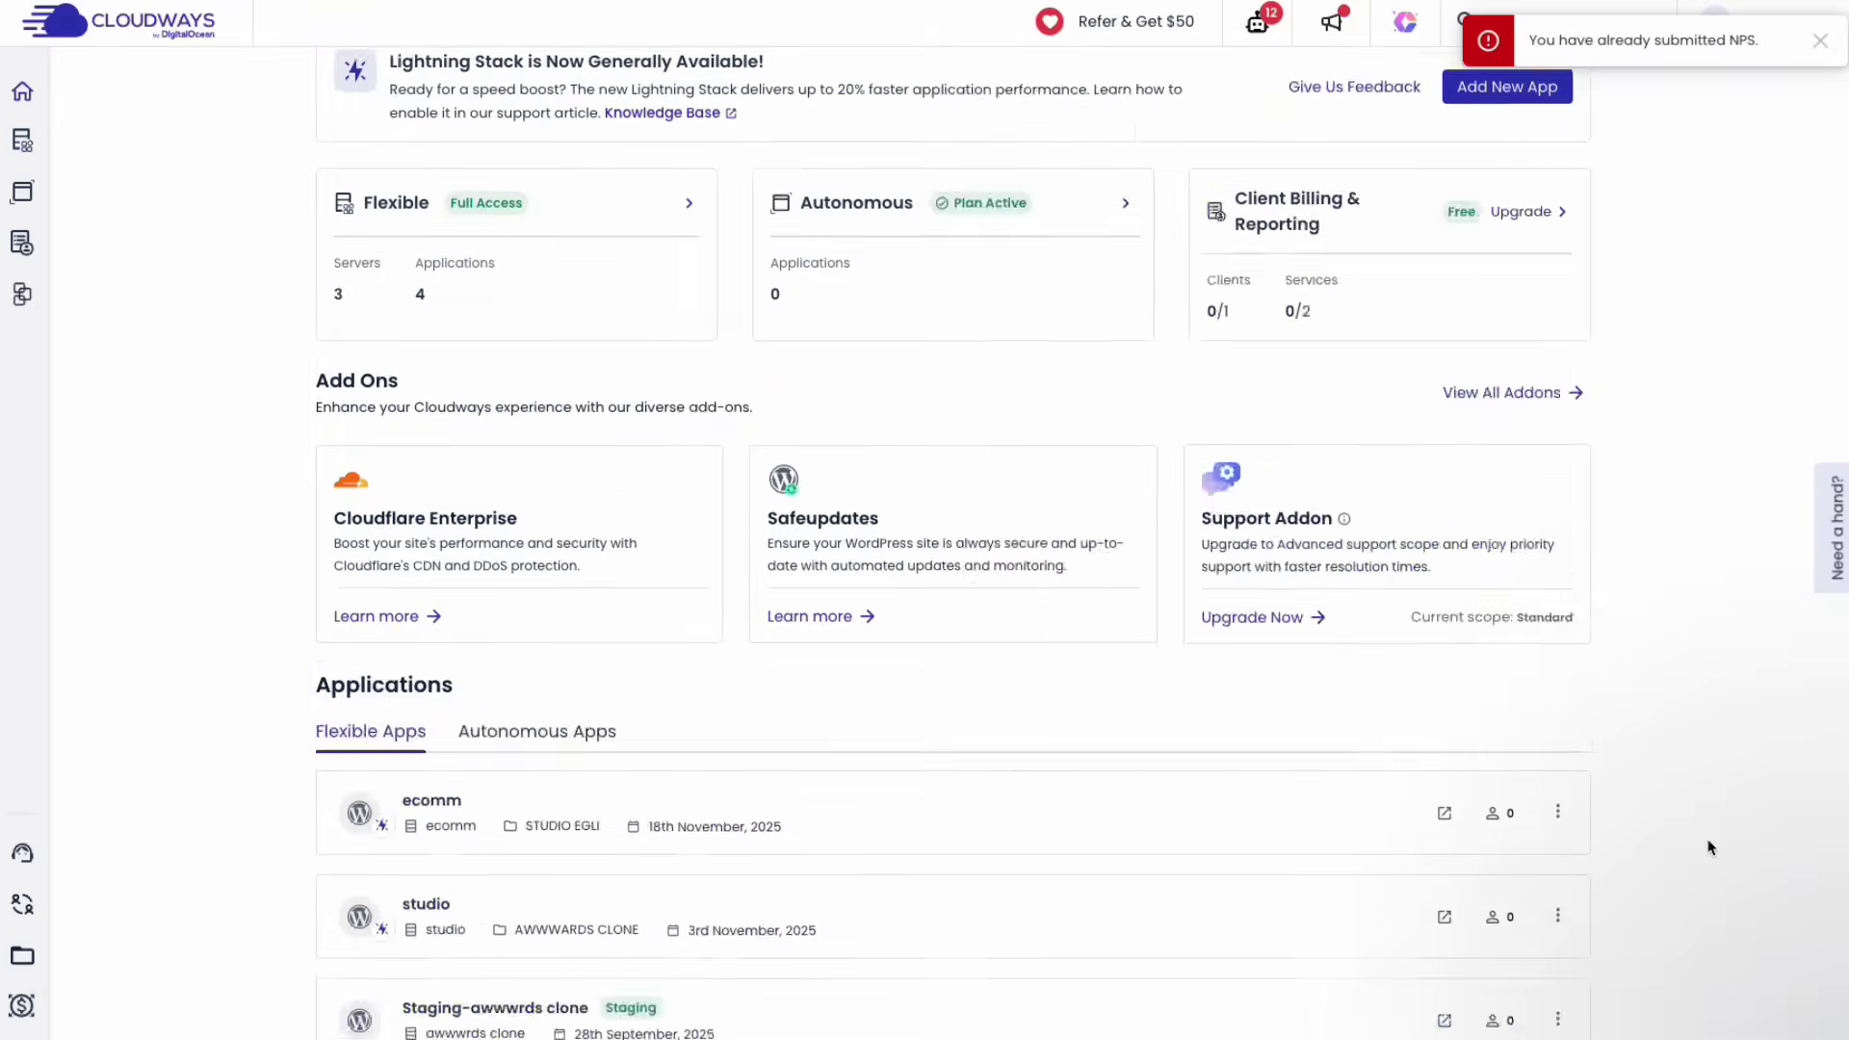
scroll(1710, 847, up, 5)
Start a new WooCommerce server deployment with the application and server both named ecomm.
click(112, 173)
click(1540, 121)
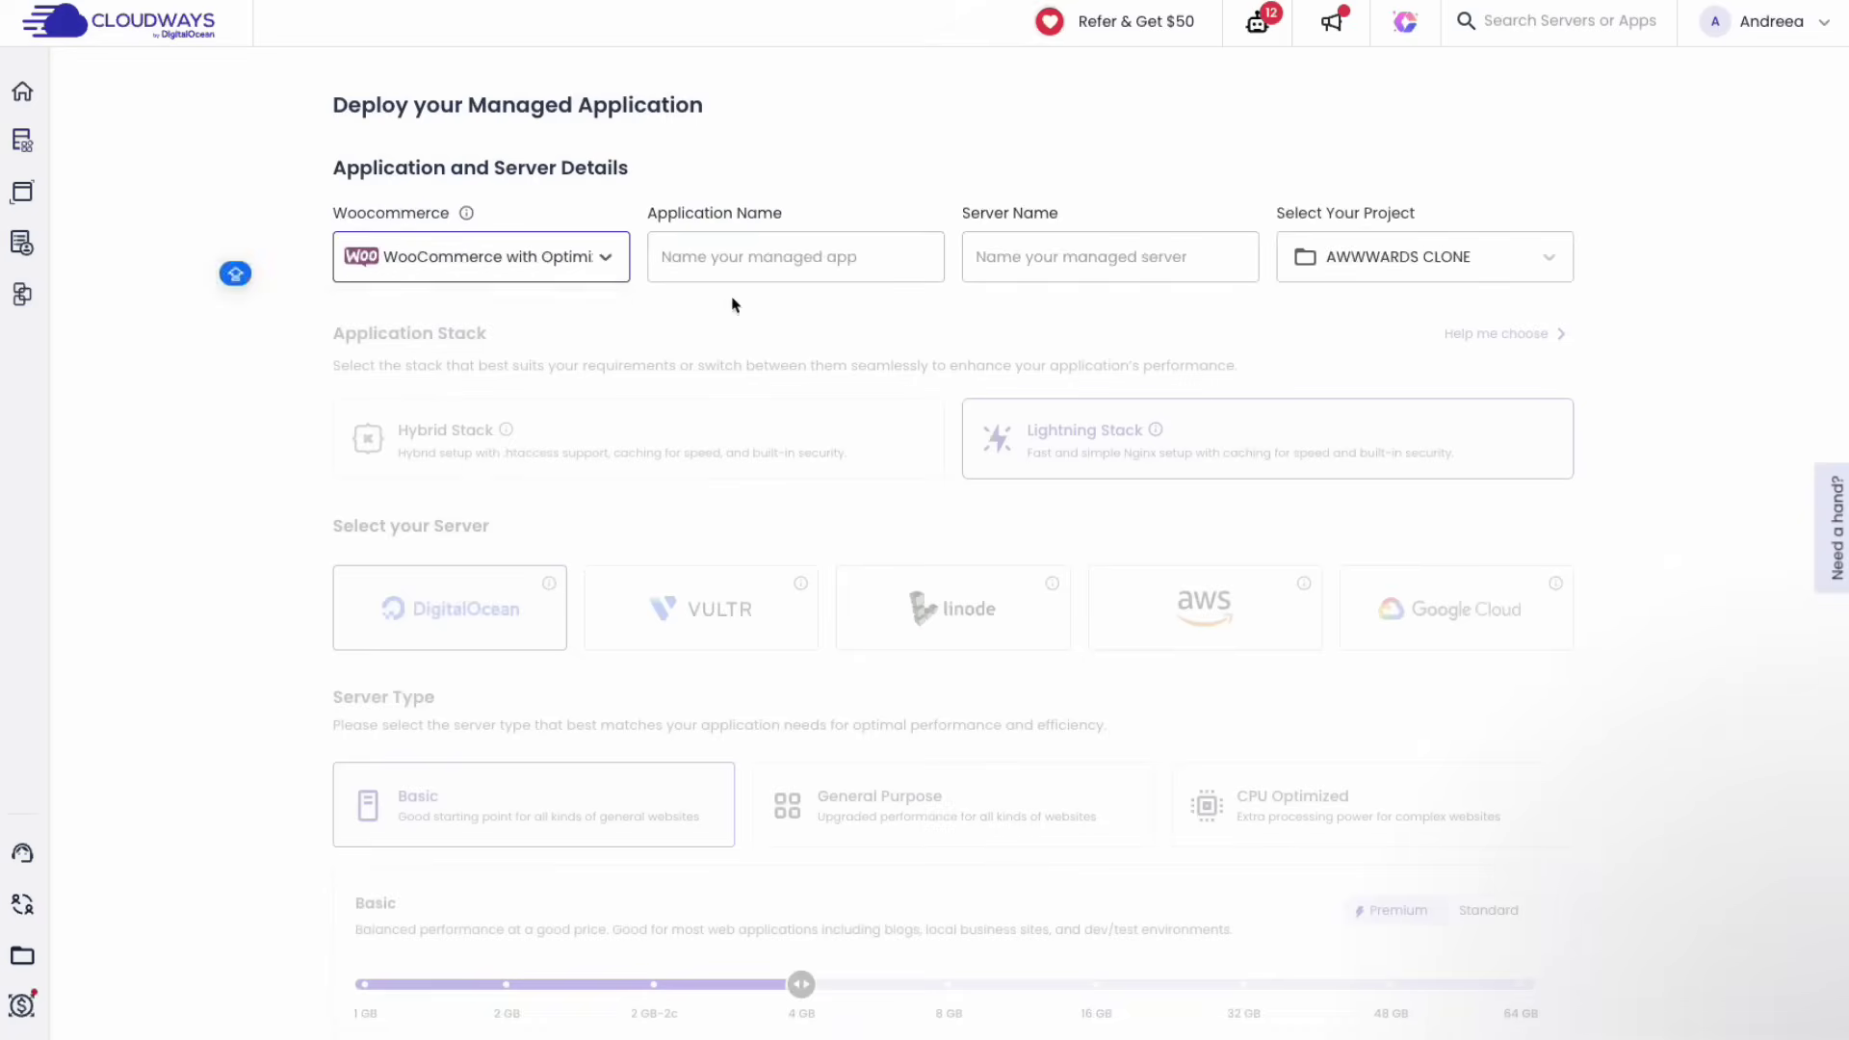
key(Tab)
text(ecomm)
key(Tab)
text(ecomm)
scroll(1630, 434, down, 3)
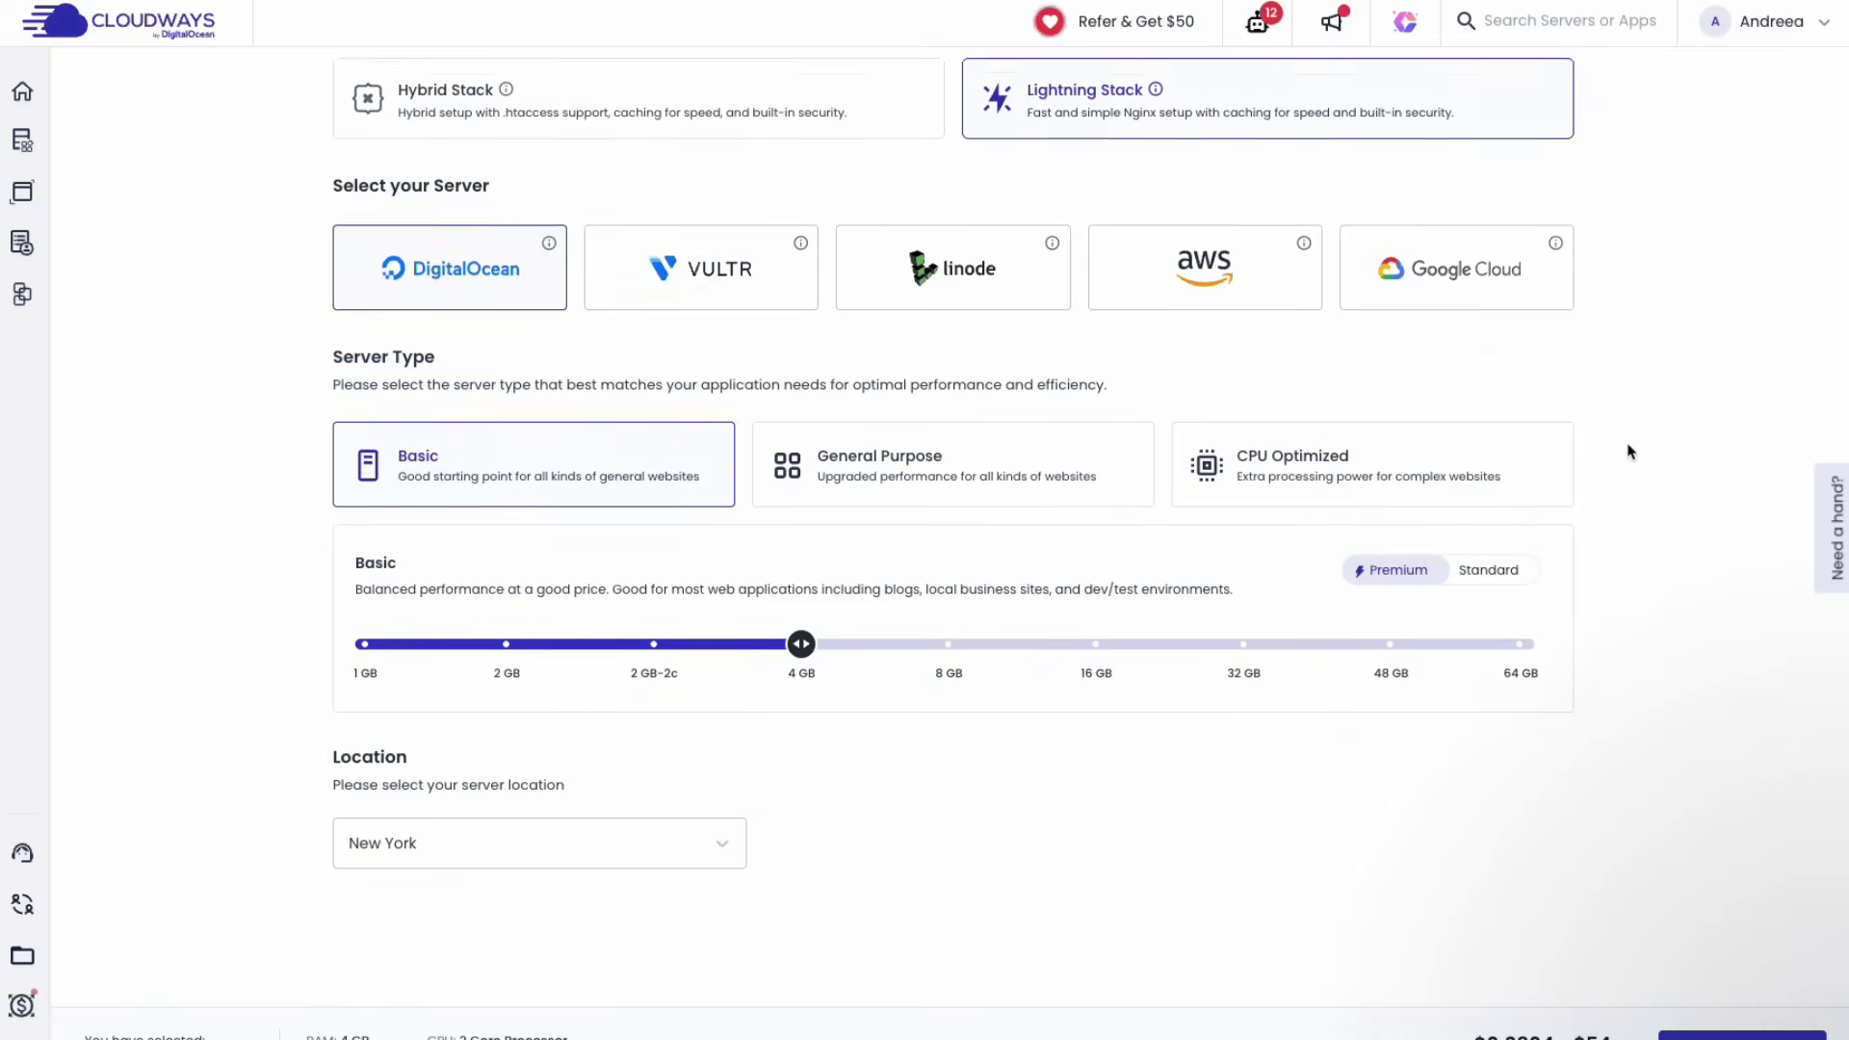
scroll(814, 661, down, 2)
Set the server location to Frankfurt and launch the 4 GB Basic server.
click(506, 652)
click(506, 442)
mouse_move(781, 470)
mouse_down()
mouse_move(648, 452)
mouse_move(800, 454)
mouse_up()
scroll(1601, 685, down, 1)
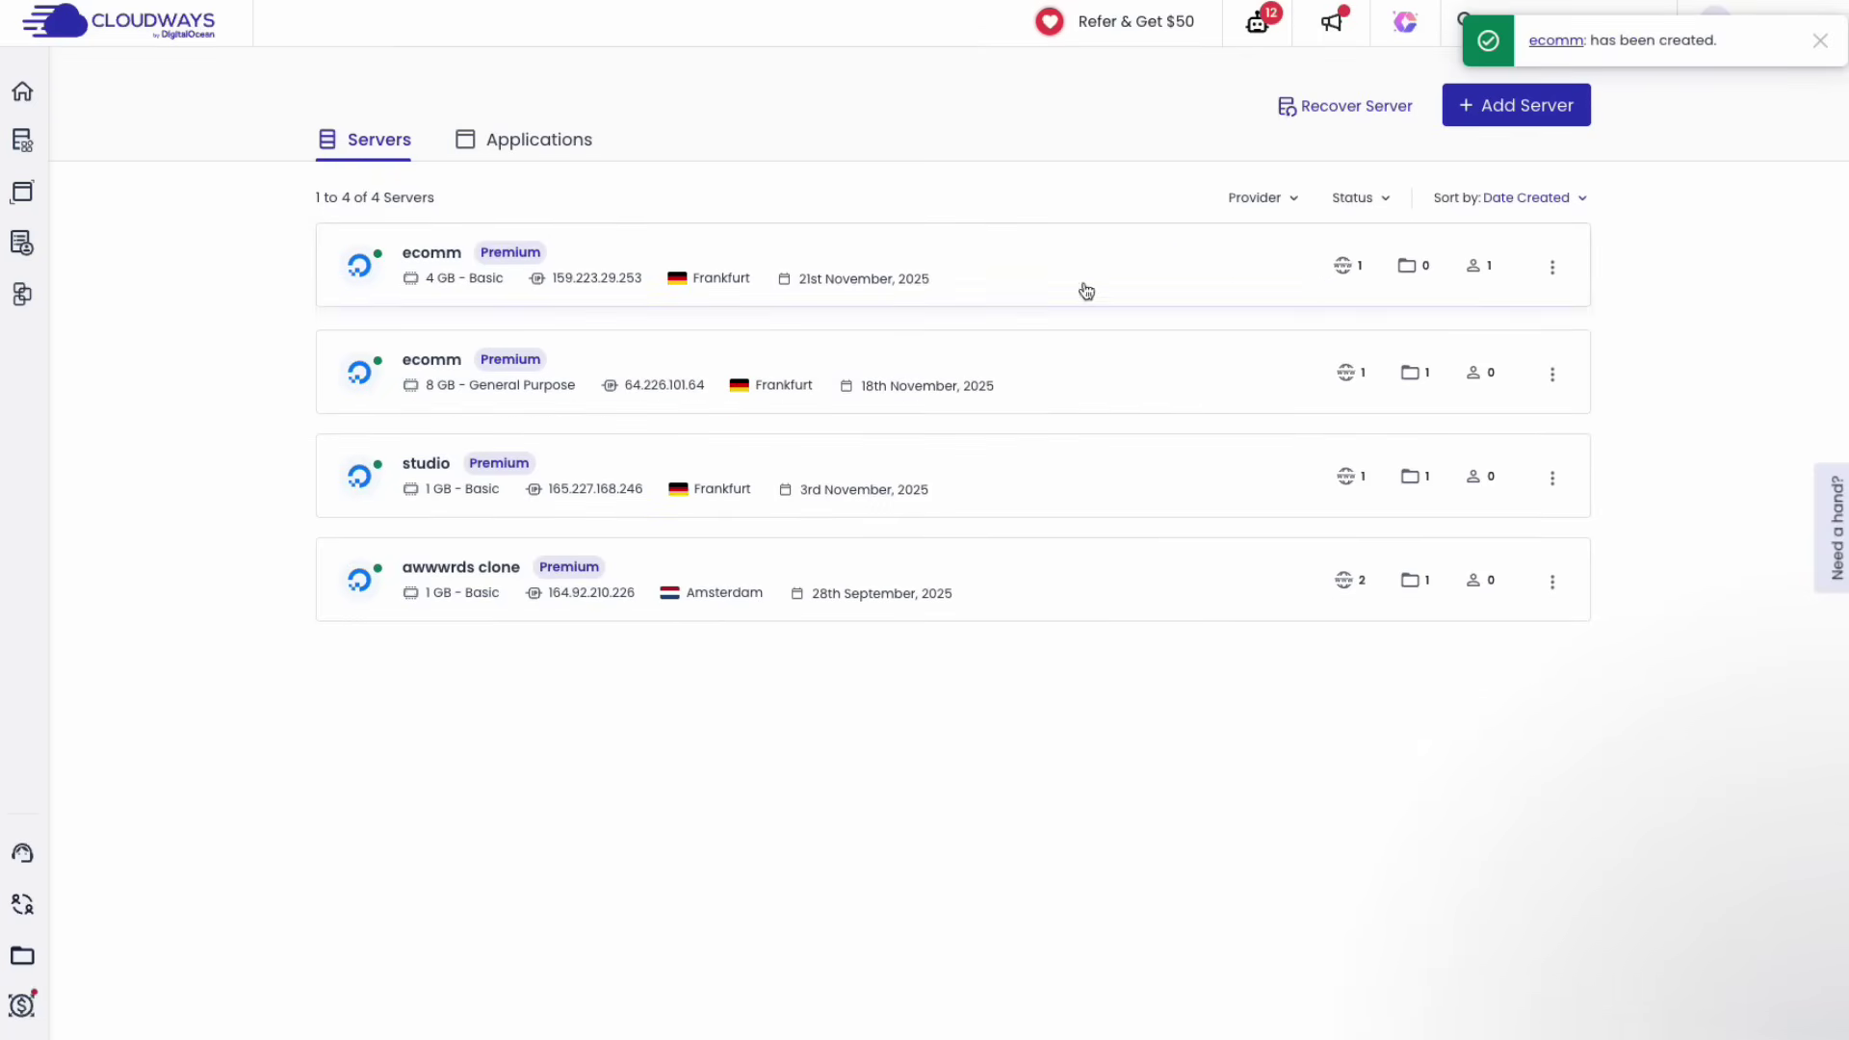
Review the ecomm server's monitoring, New Relic view, core services and settings & packages.
click(1086, 290)
click(413, 226)
click(797, 312)
click(897, 312)
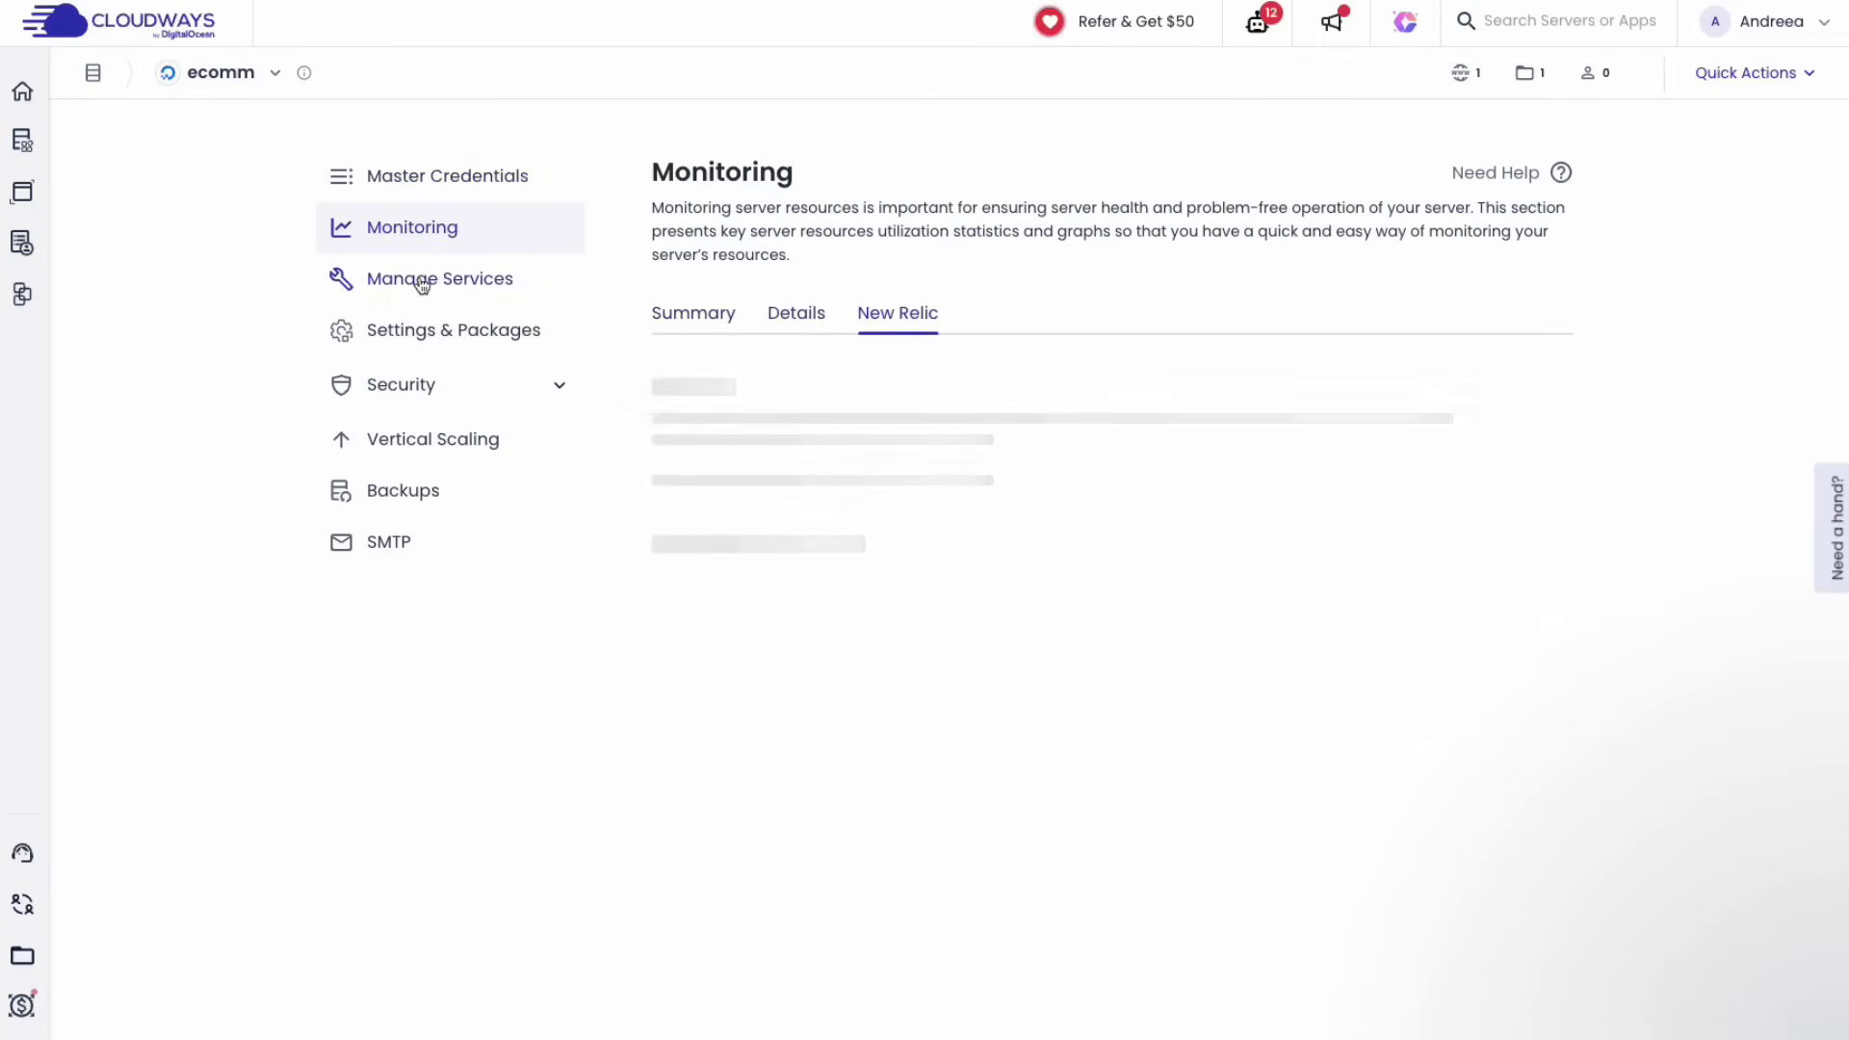
click(420, 282)
scroll(1683, 816, down, 2)
scroll(1684, 817, up, 1)
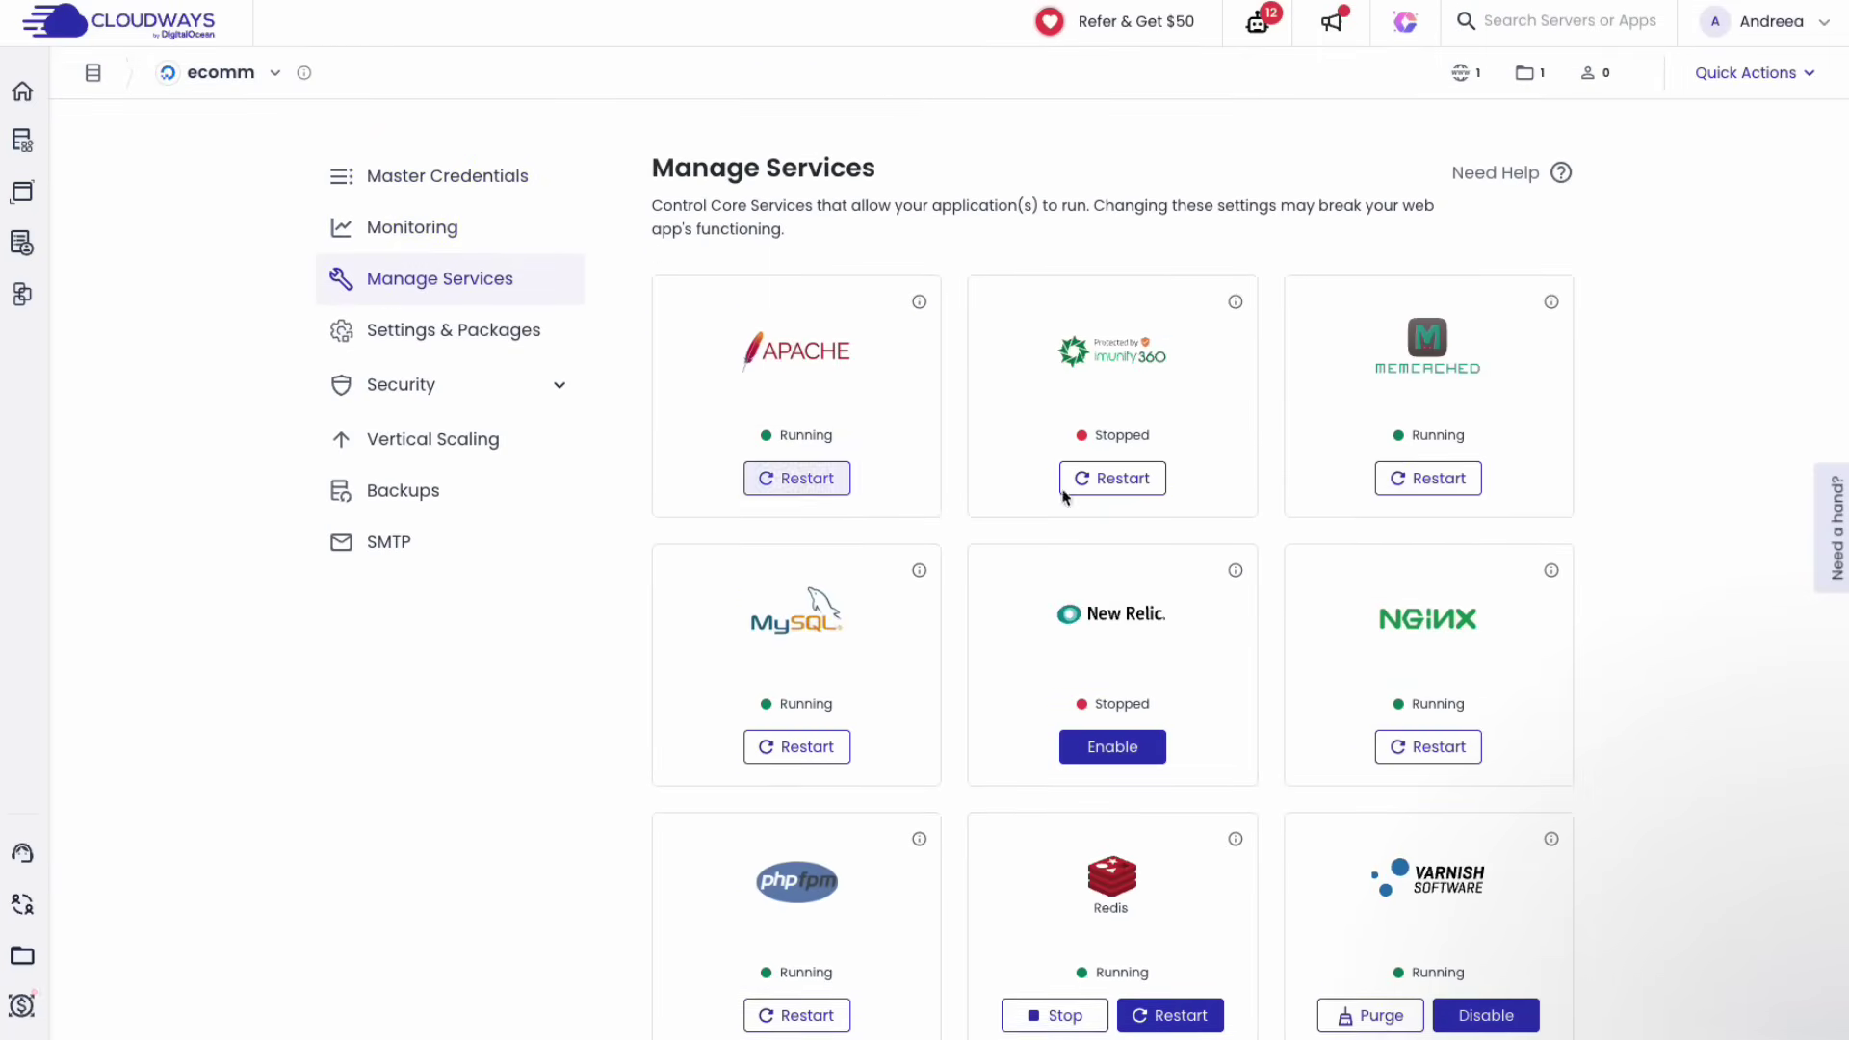
click(438, 329)
Browse the firewall rules and malware protection for ecomm, cancelling the protection request.
click(438, 386)
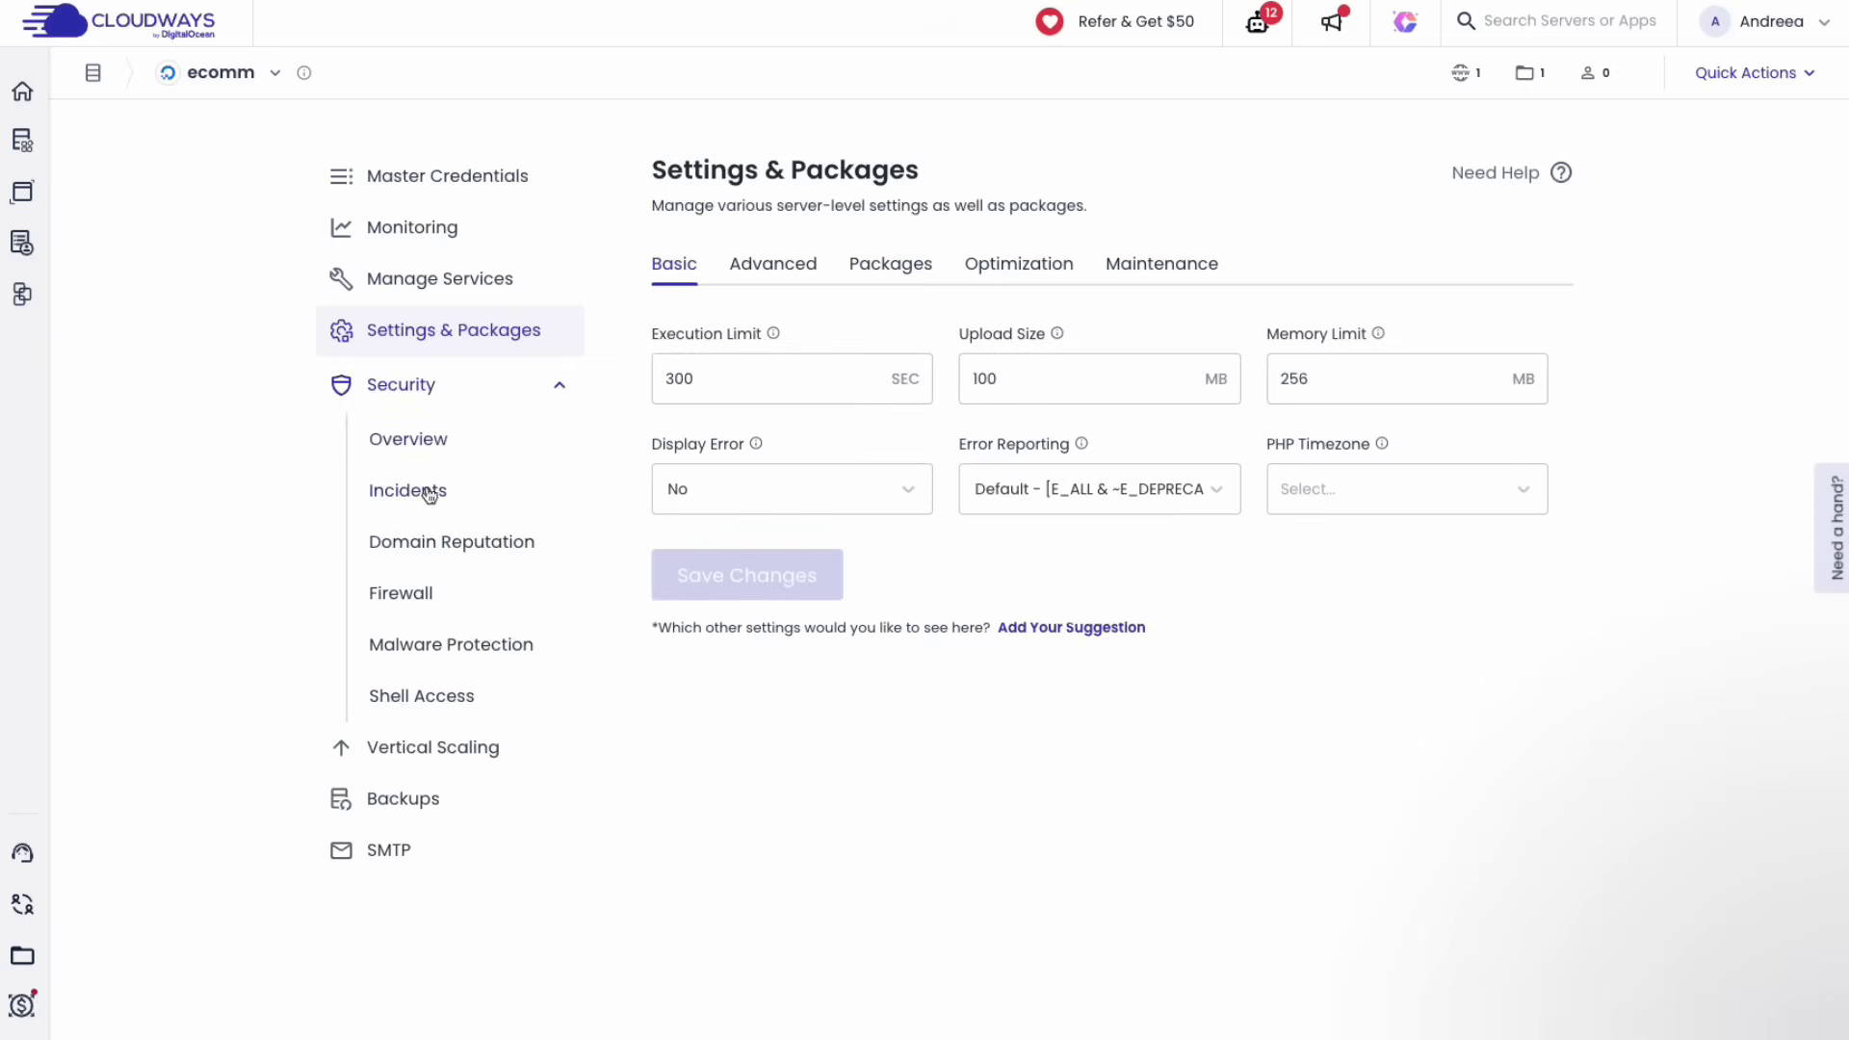
click(430, 607)
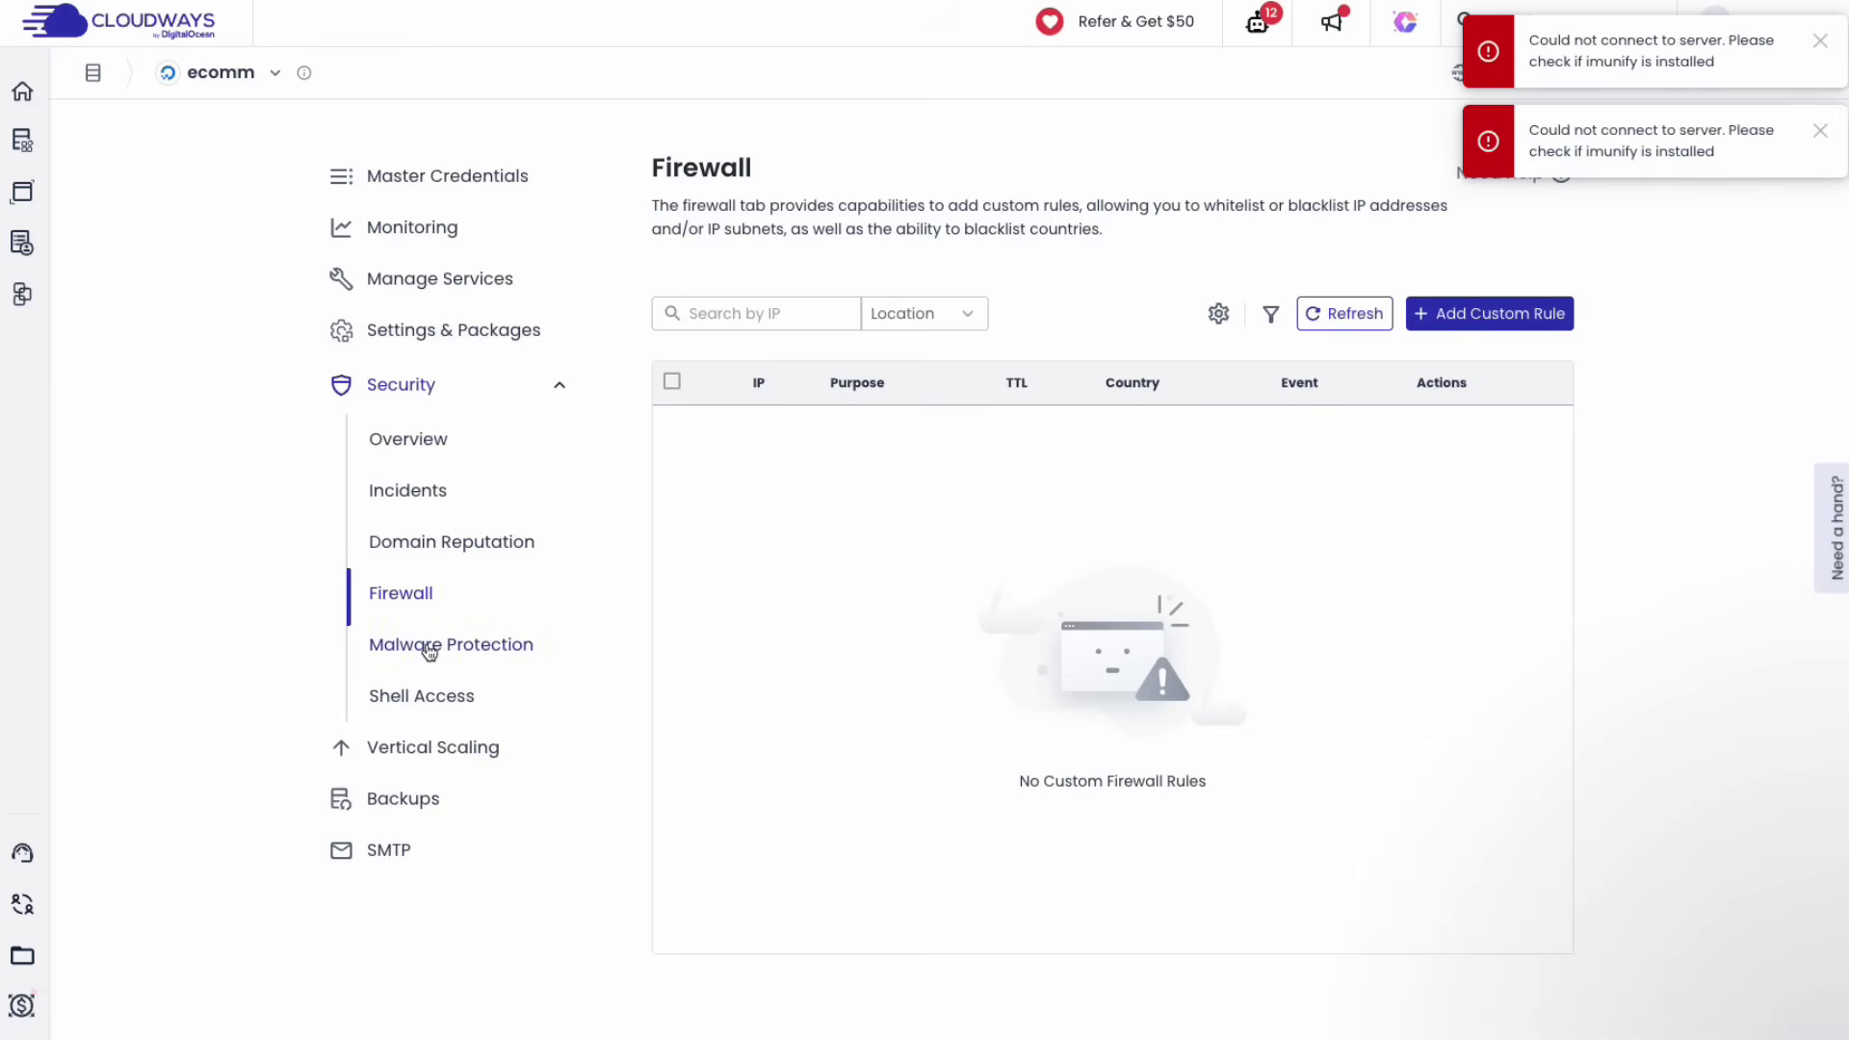
click(426, 646)
click(1024, 533)
click(1500, 426)
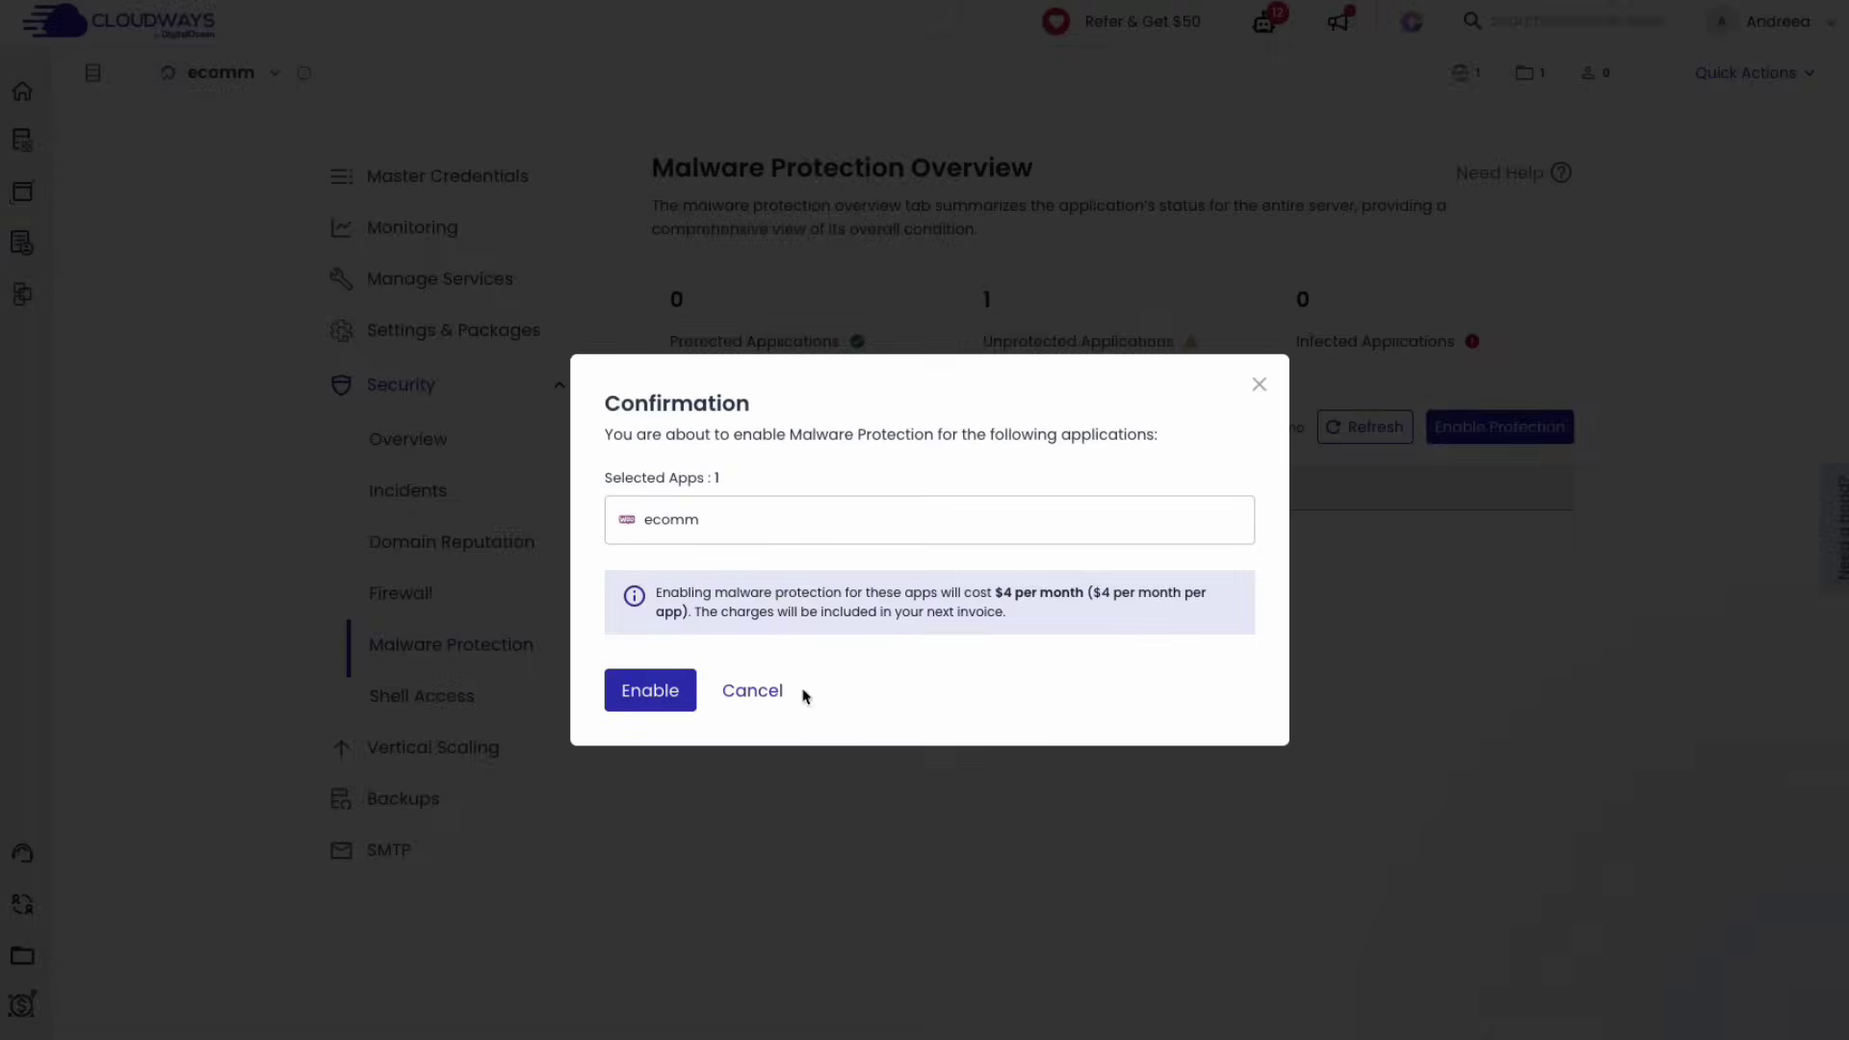
click(759, 692)
click(413, 697)
Scale the ecomm server to 8 GB on the Premium tier without extra disk space and apply it.
click(397, 752)
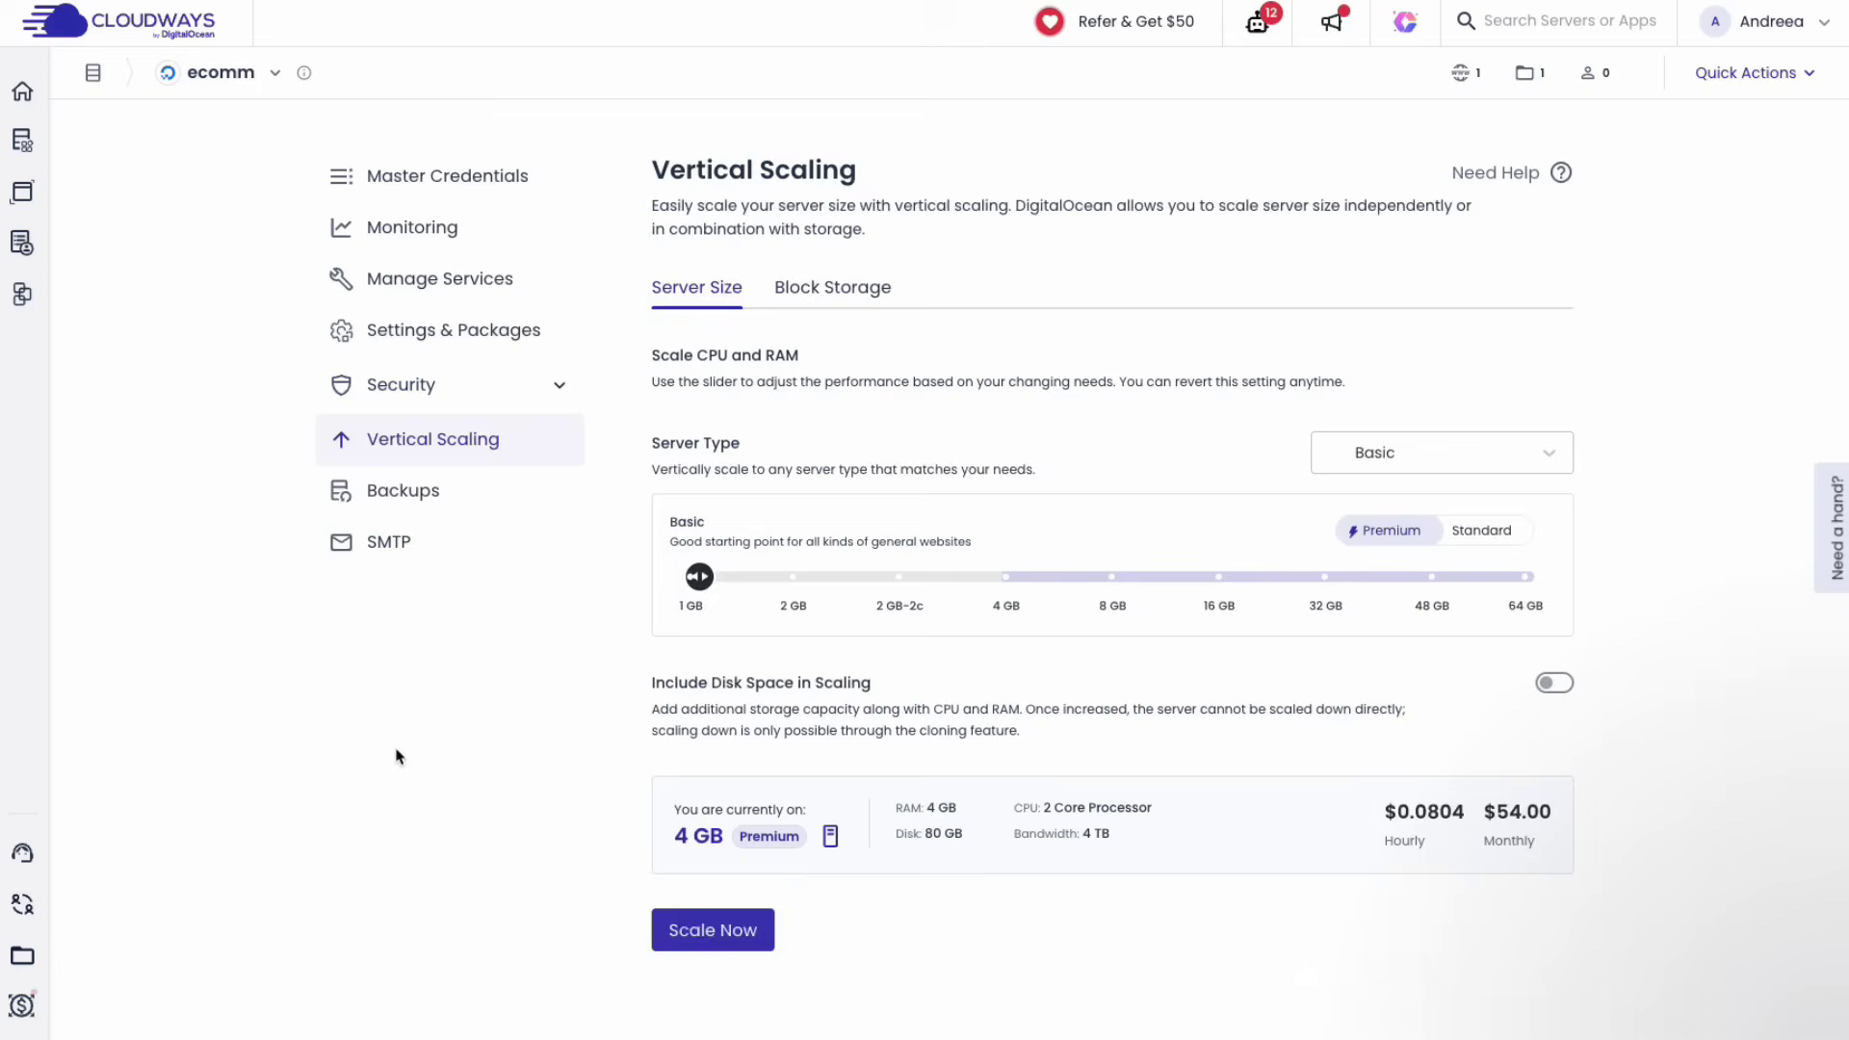
click(1552, 685)
click(1486, 531)
click(1390, 531)
drag(1006, 577, 1112, 576)
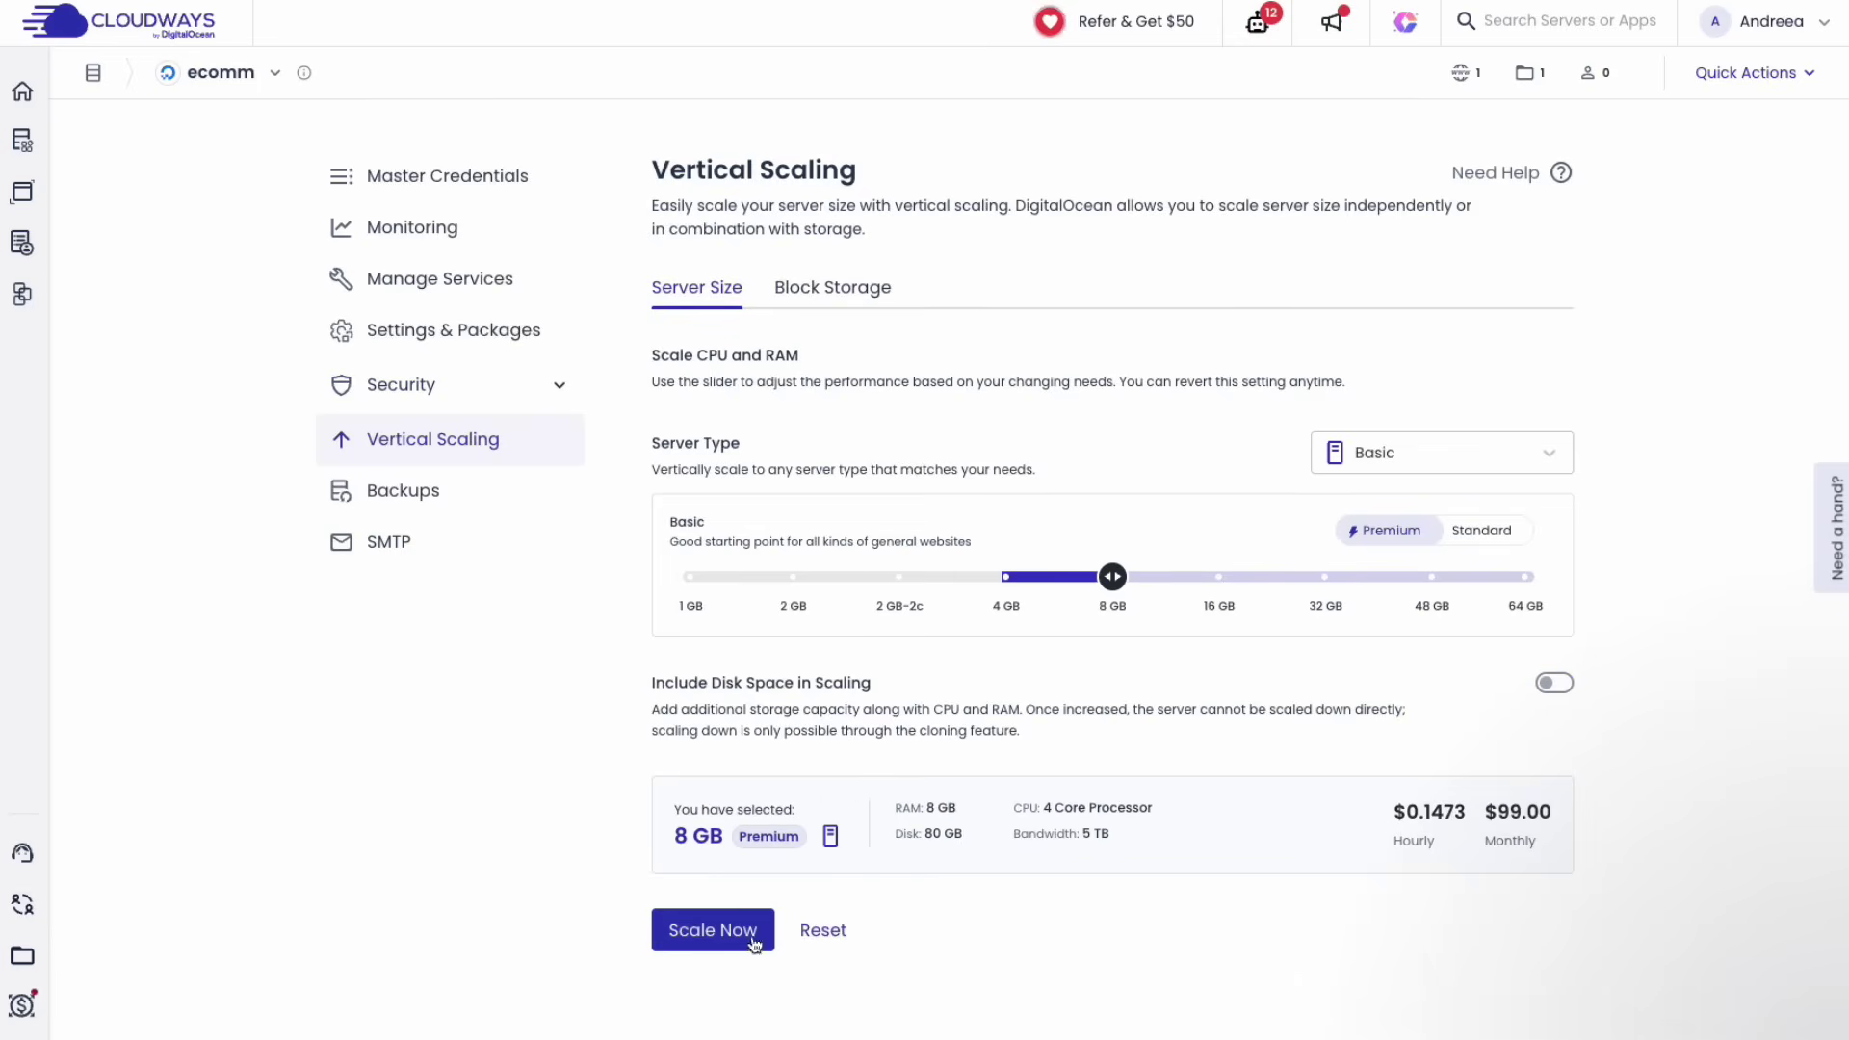
click(753, 939)
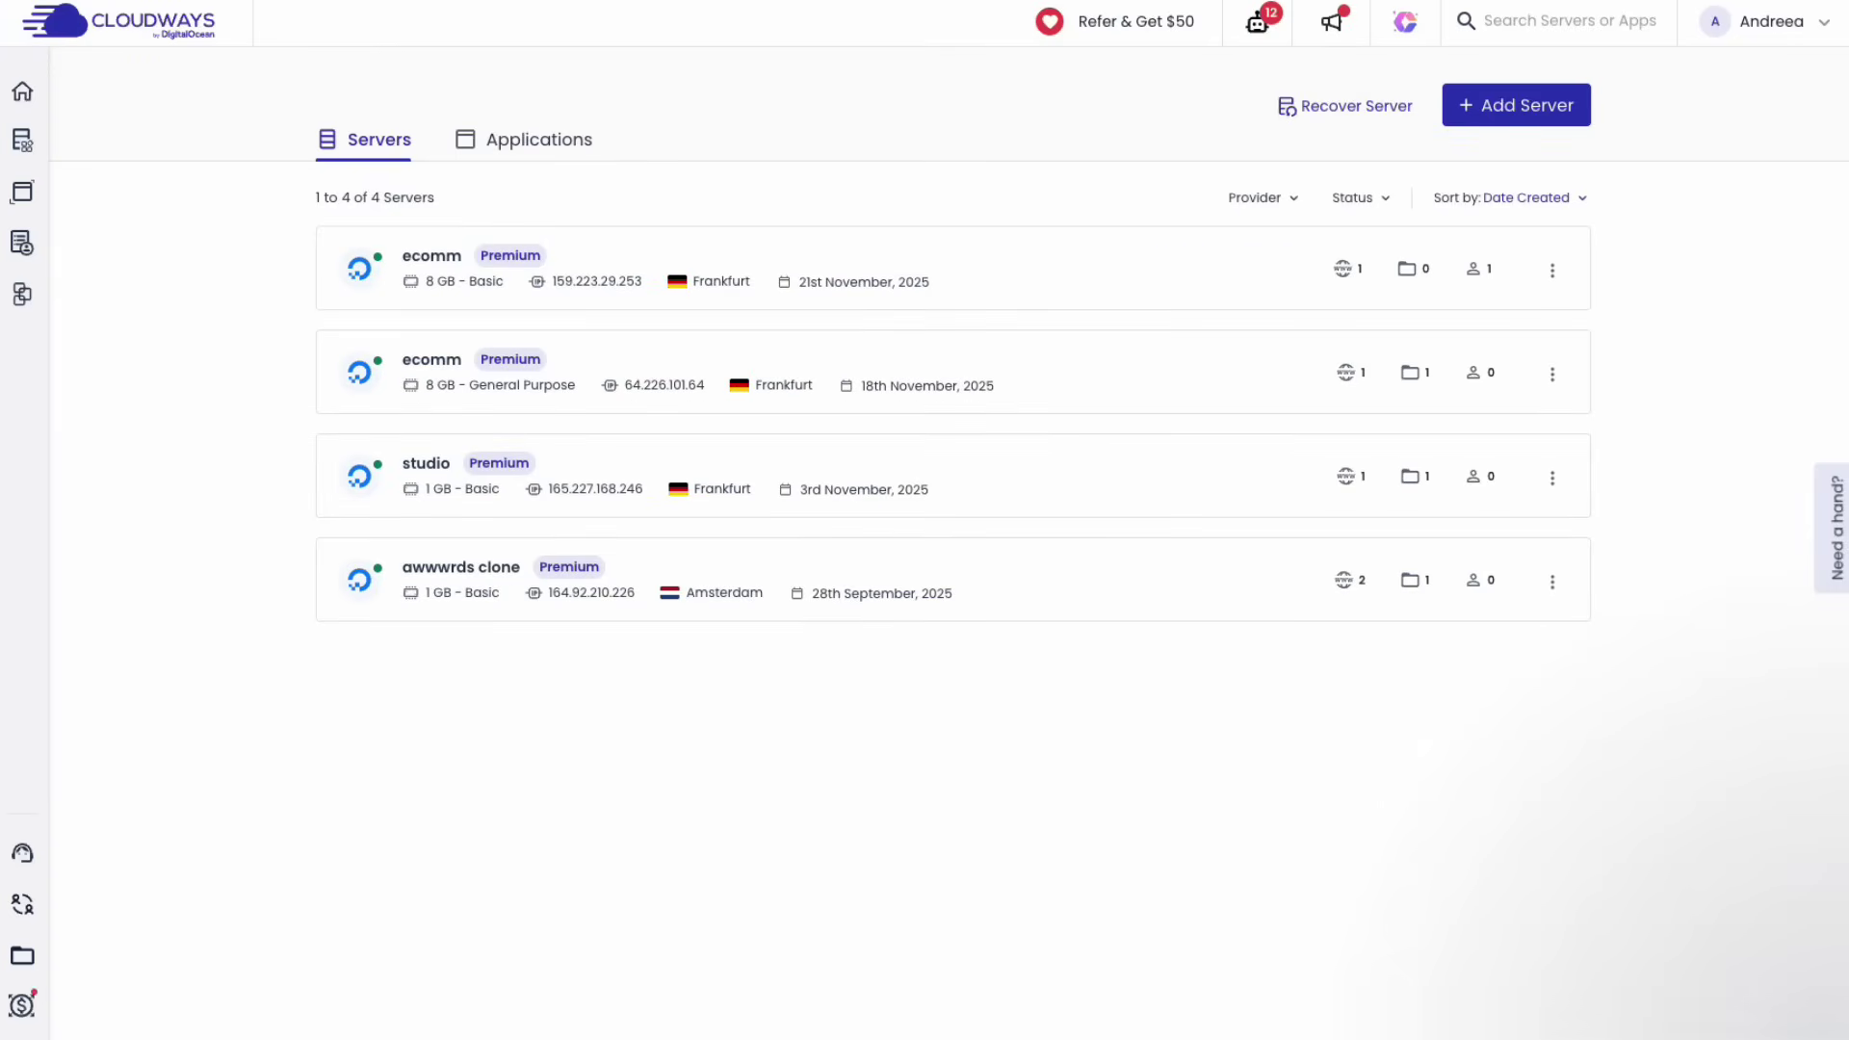
Create a staging copy of the ecomm application placed on the same server.
click(538, 139)
click(805, 276)
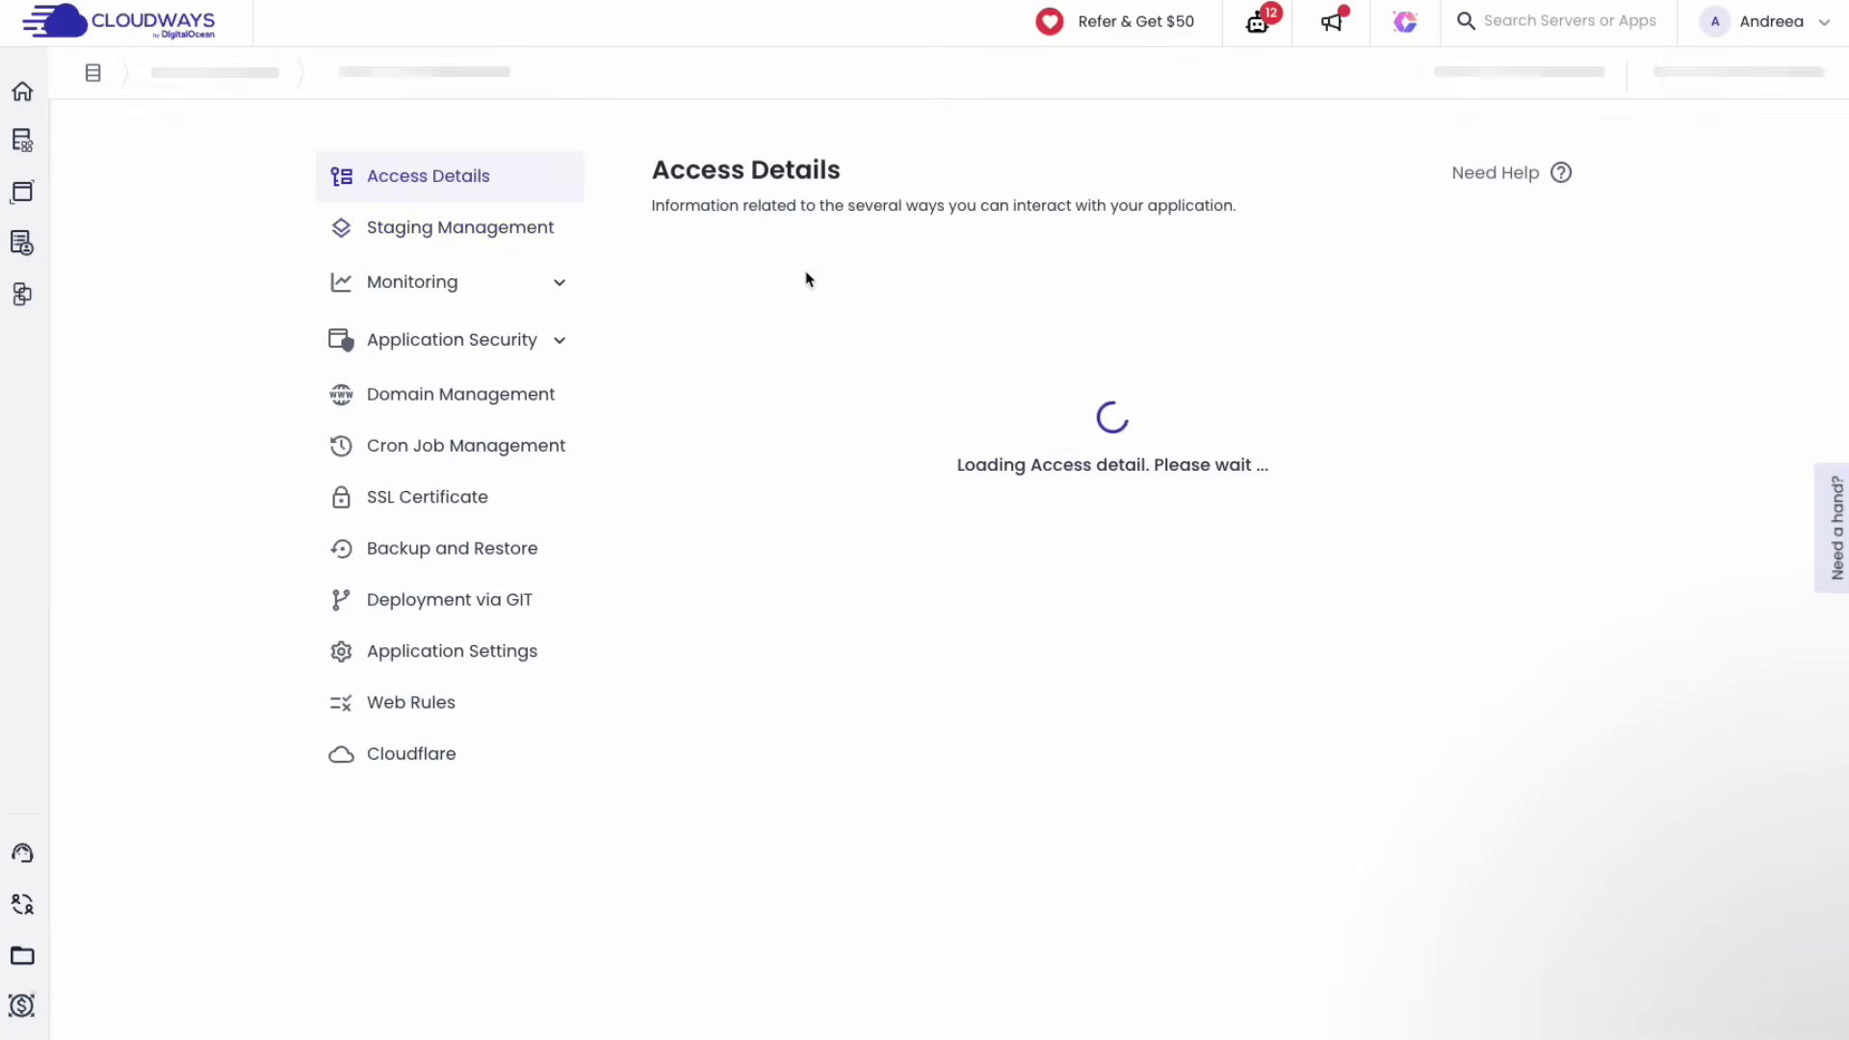
click(489, 231)
click(1440, 388)
click(701, 623)
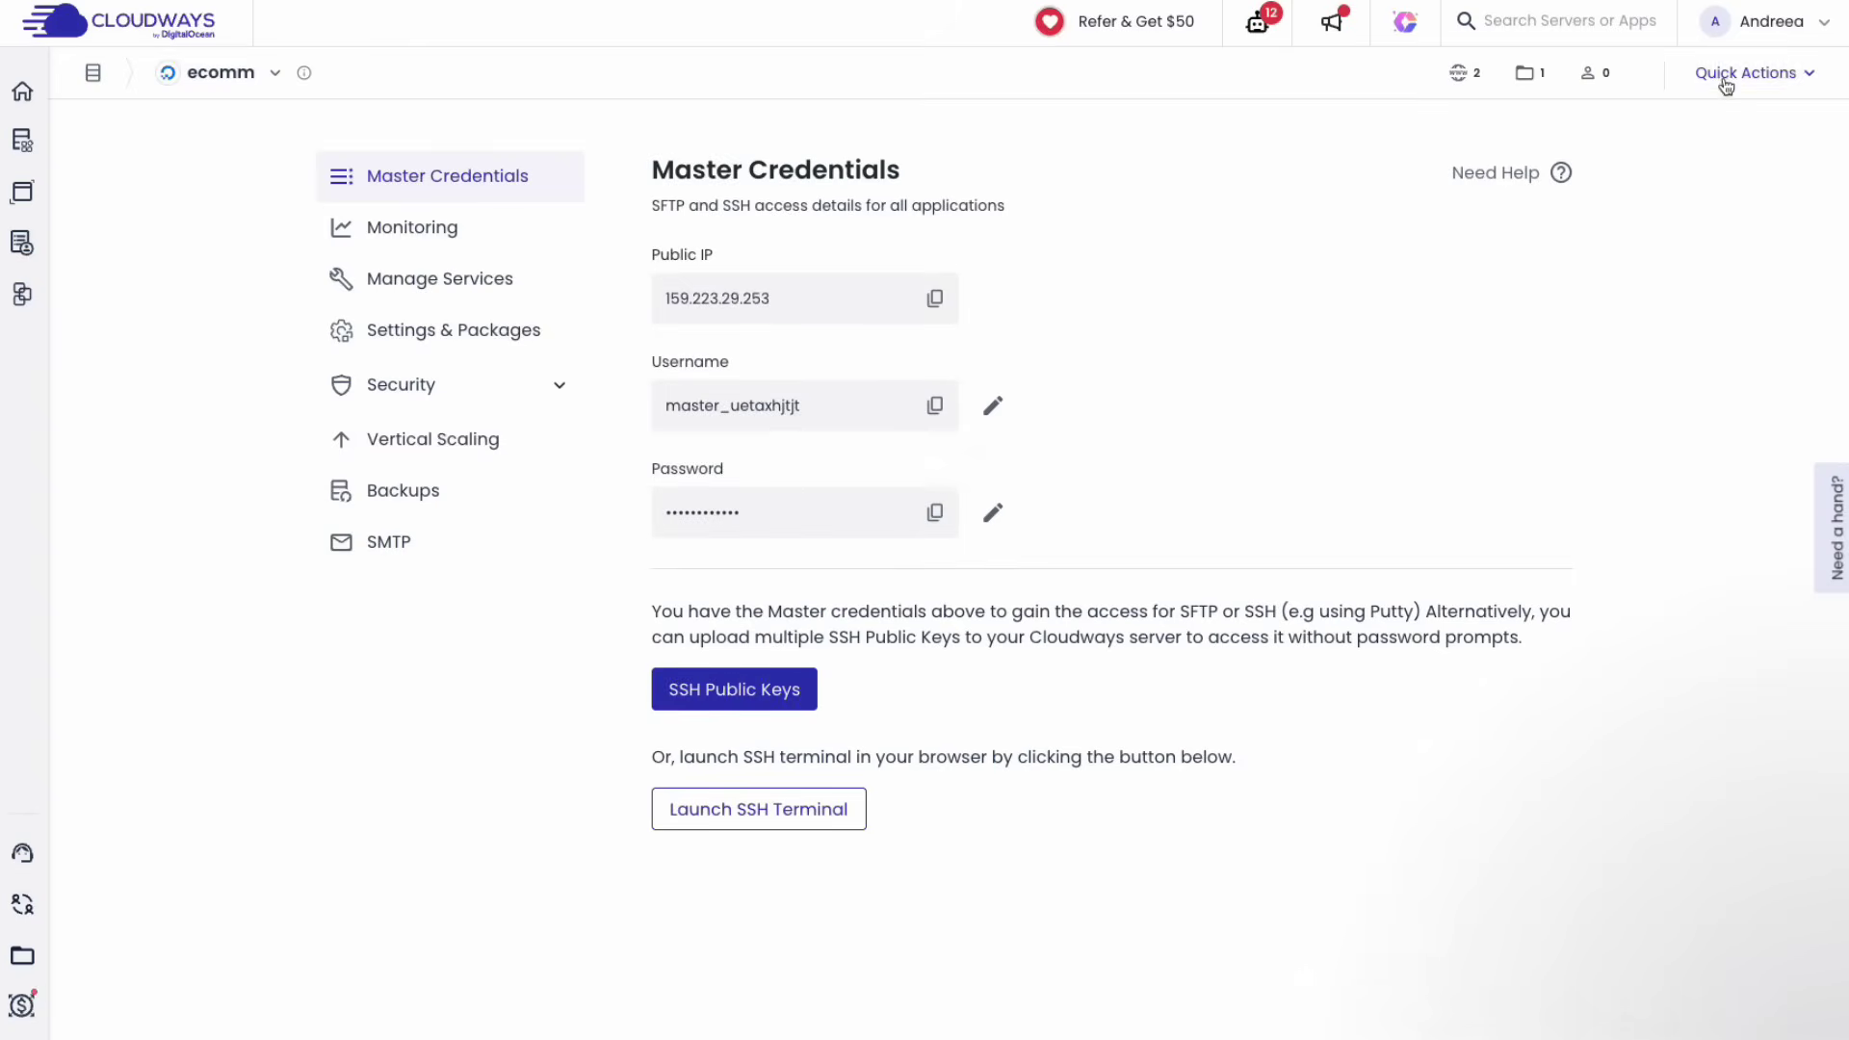
Check the server's installed applications and available app types, then go to the ecomm app.
click(1729, 79)
click(1461, 80)
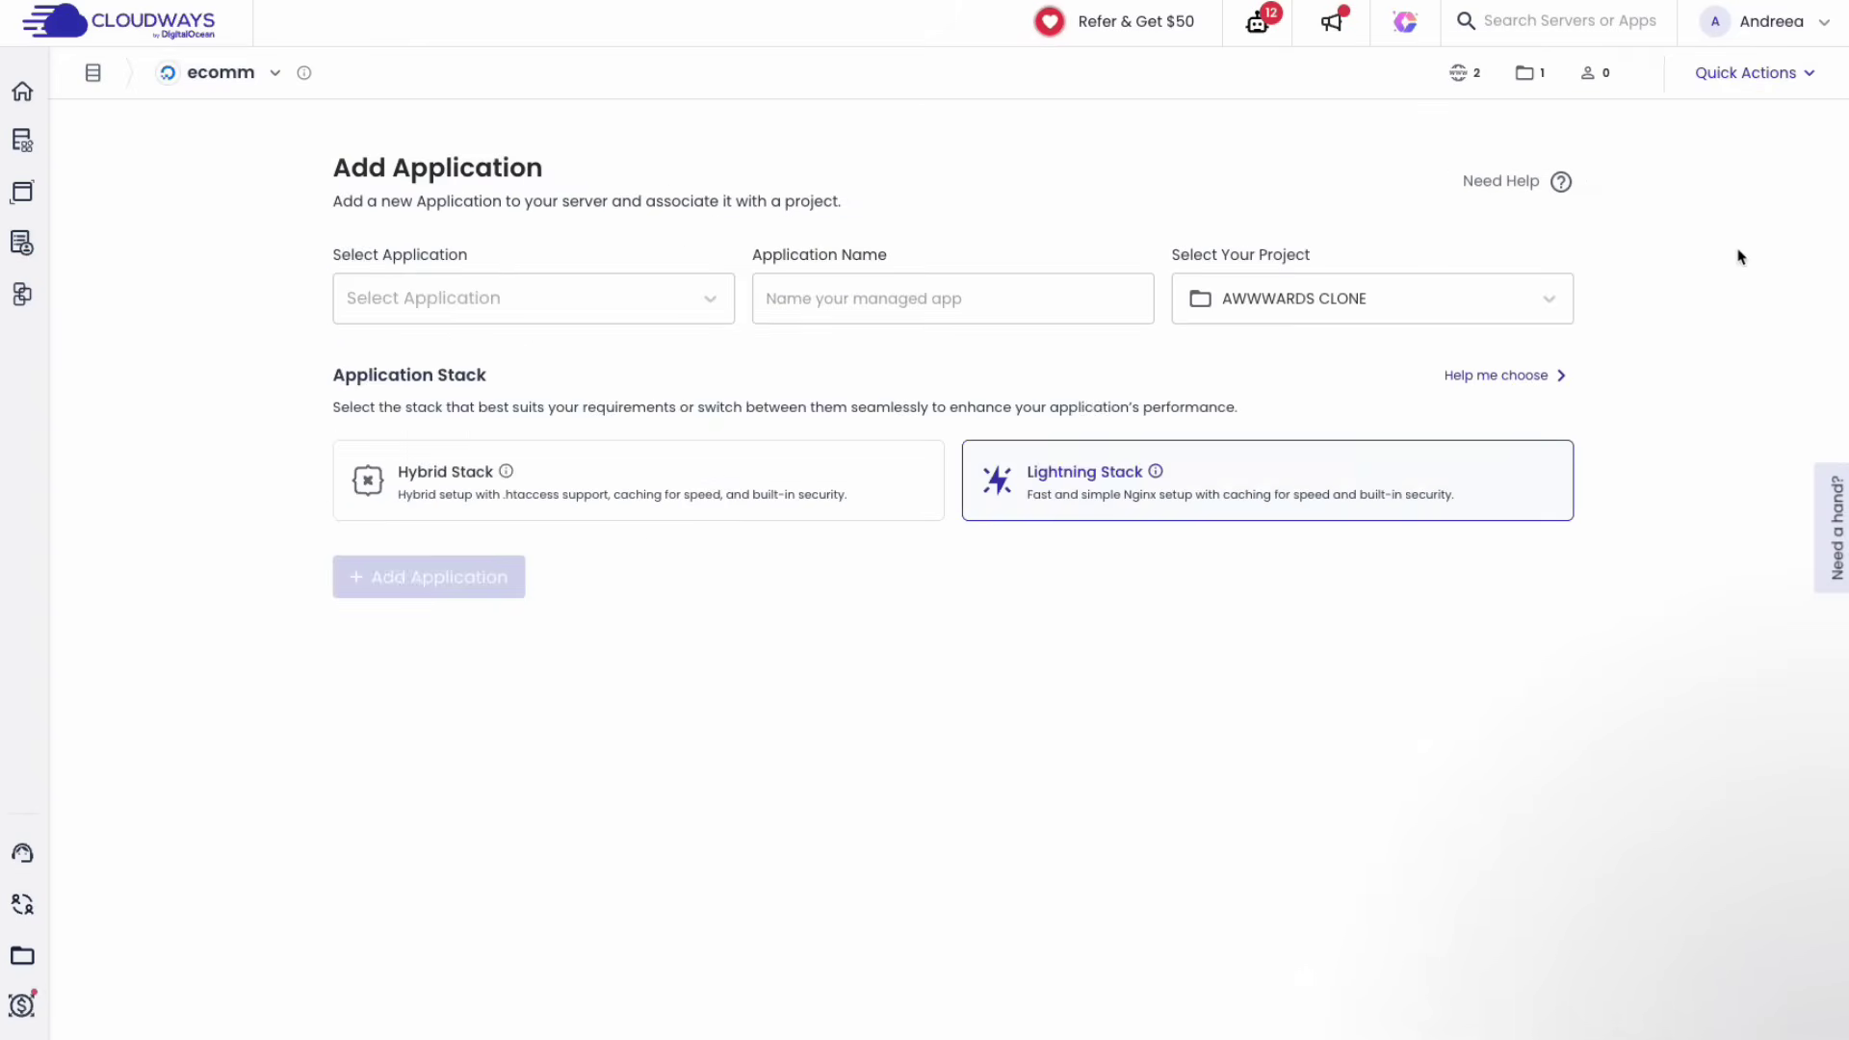
click(535, 298)
click(1460, 73)
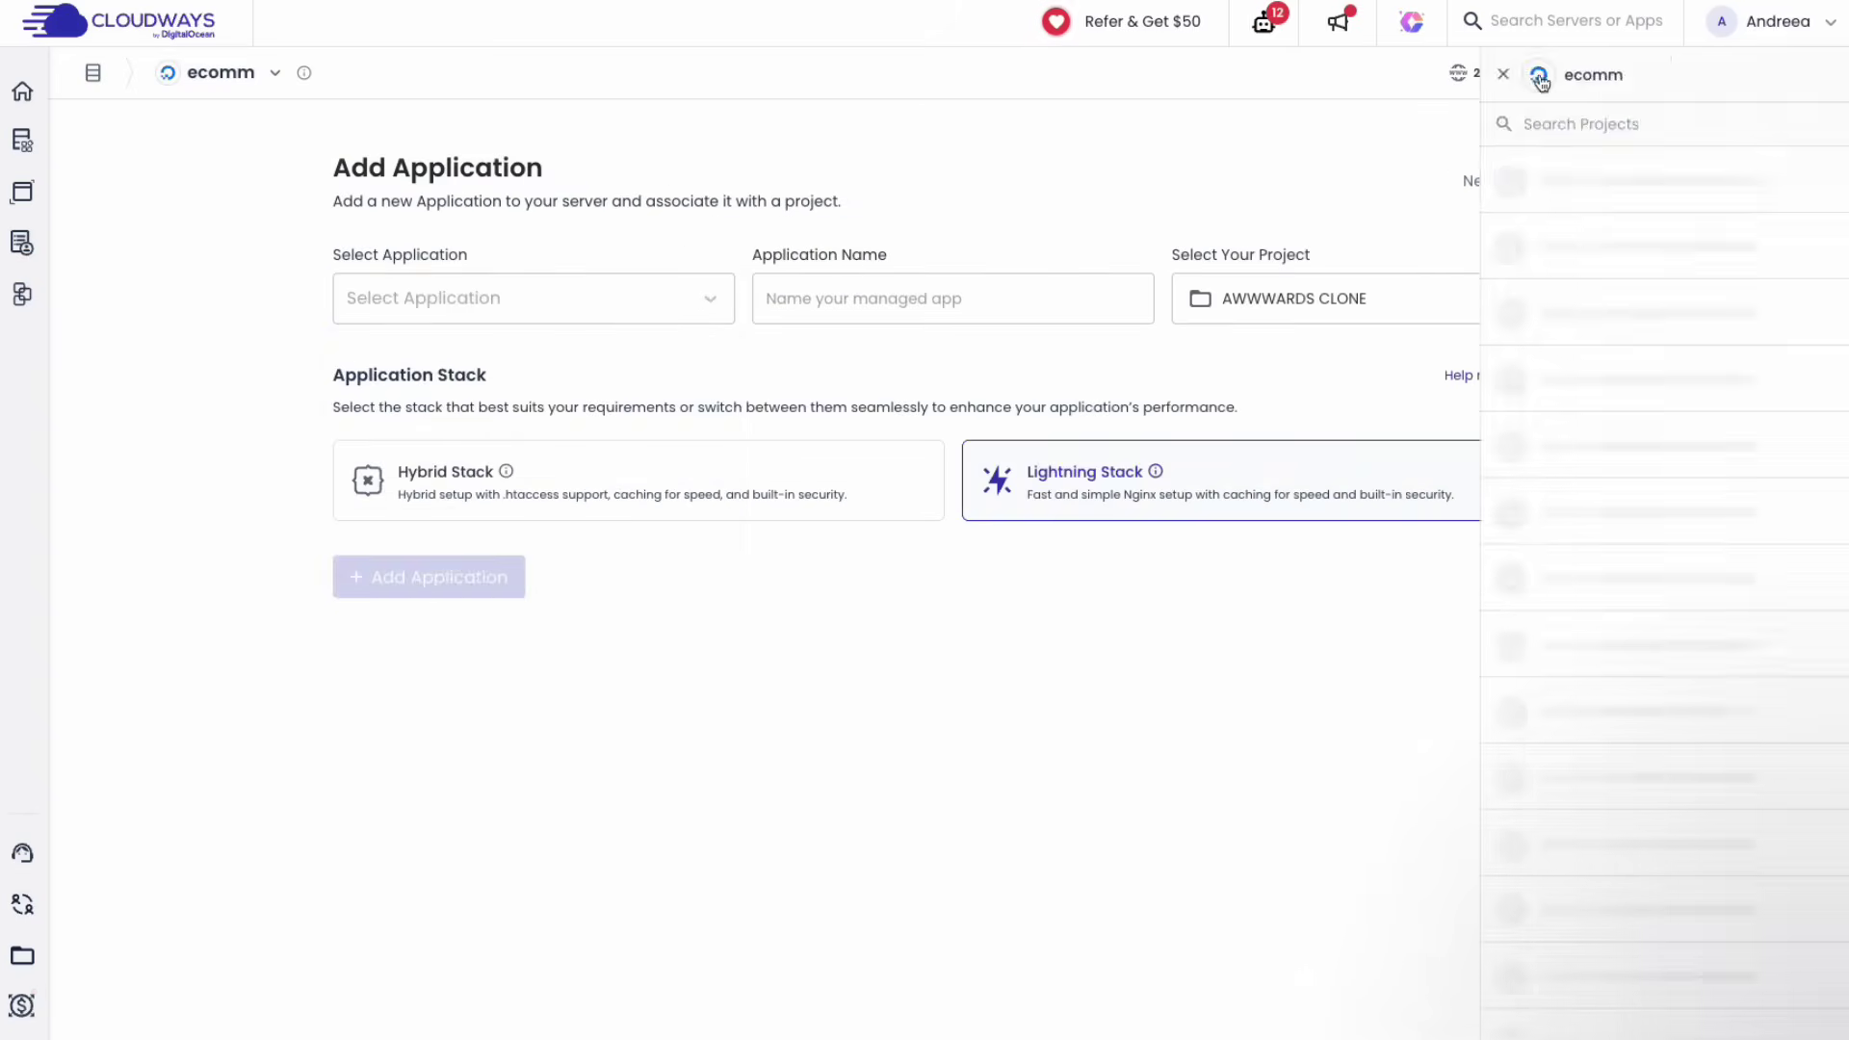
click(1749, 73)
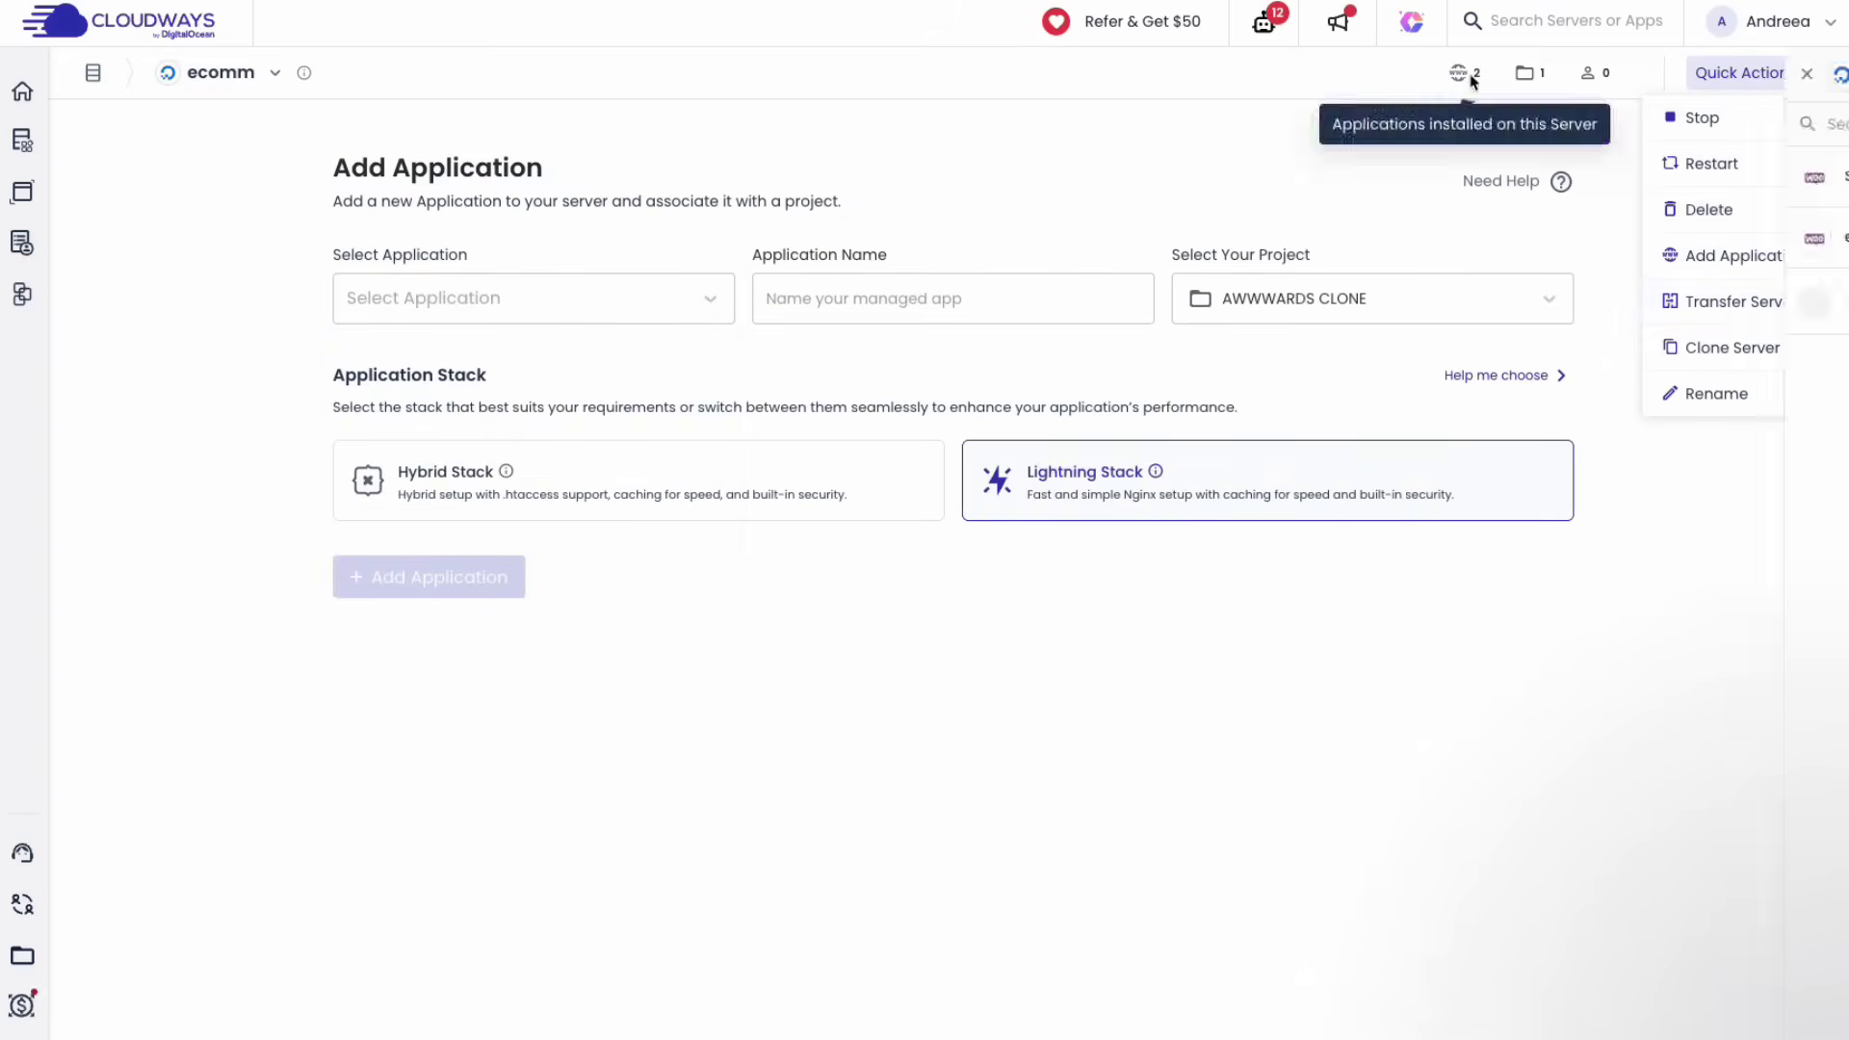
click(1471, 80)
Turn on malware protection for ecomm and check its incidents and scan history.
click(546, 343)
click(434, 395)
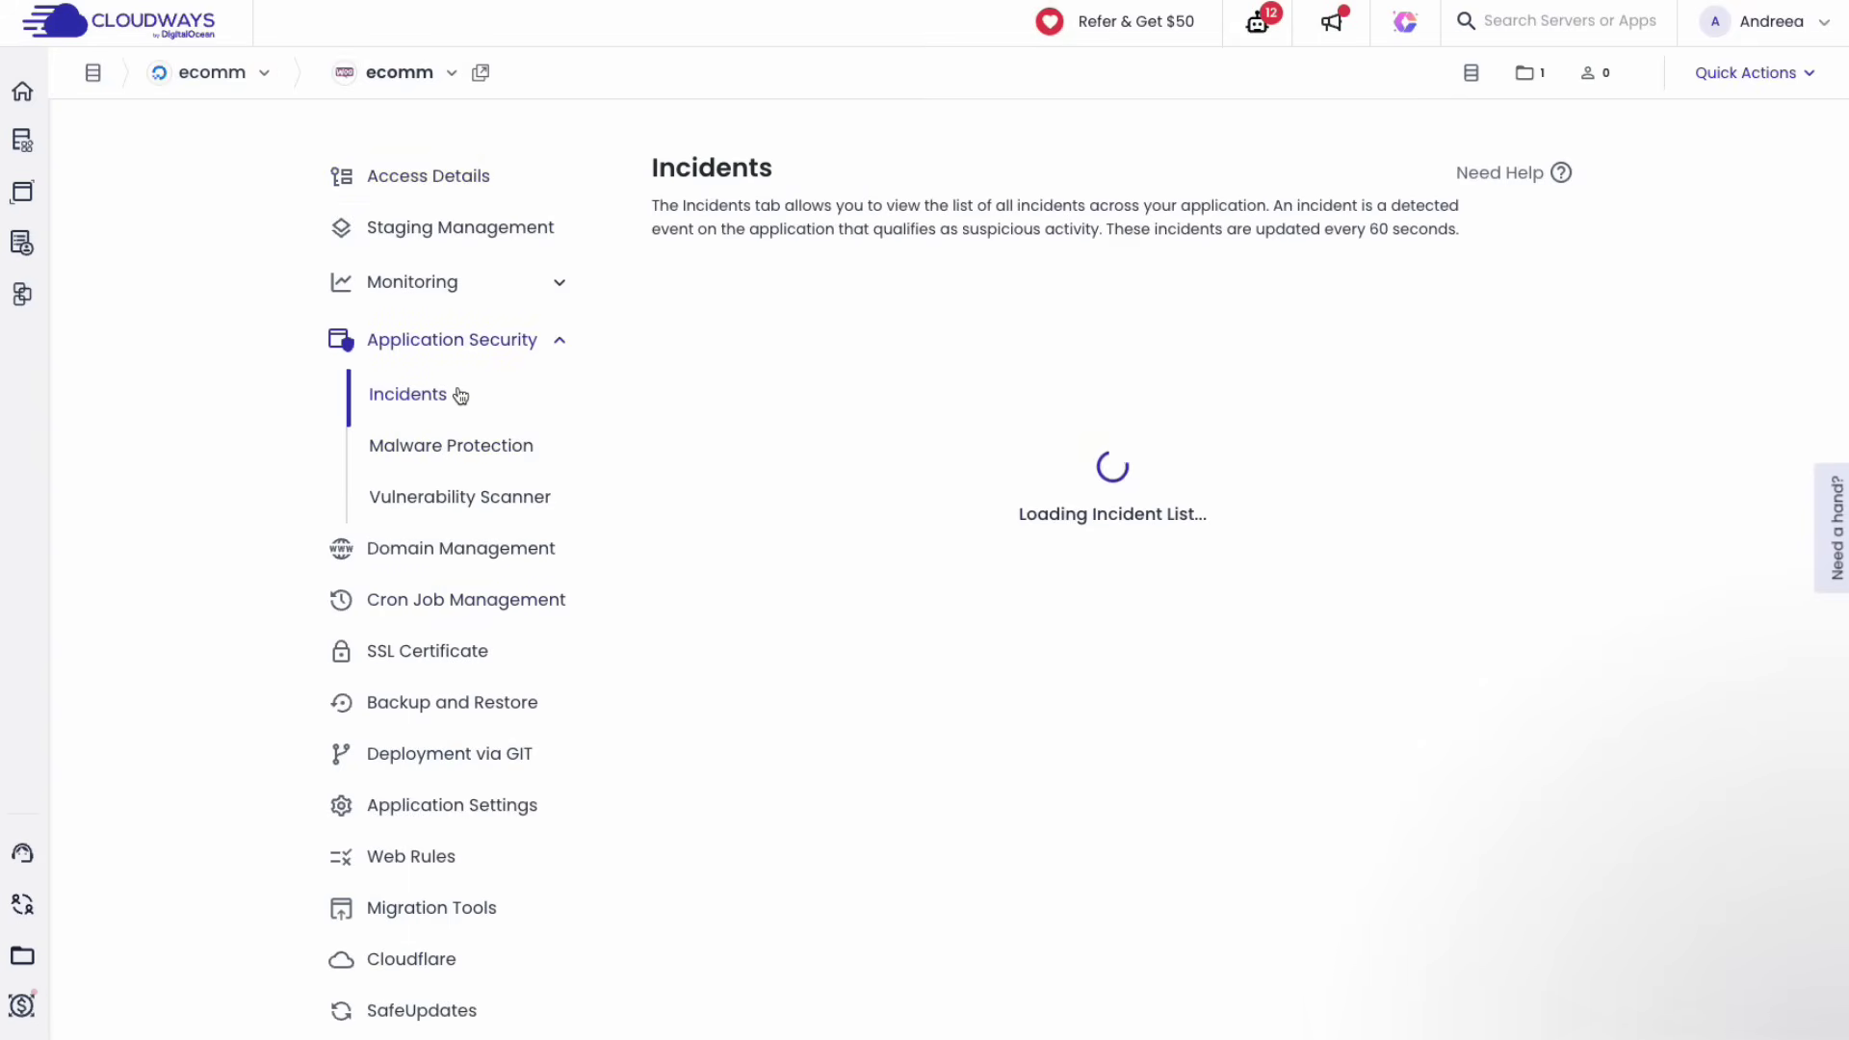
click(451, 448)
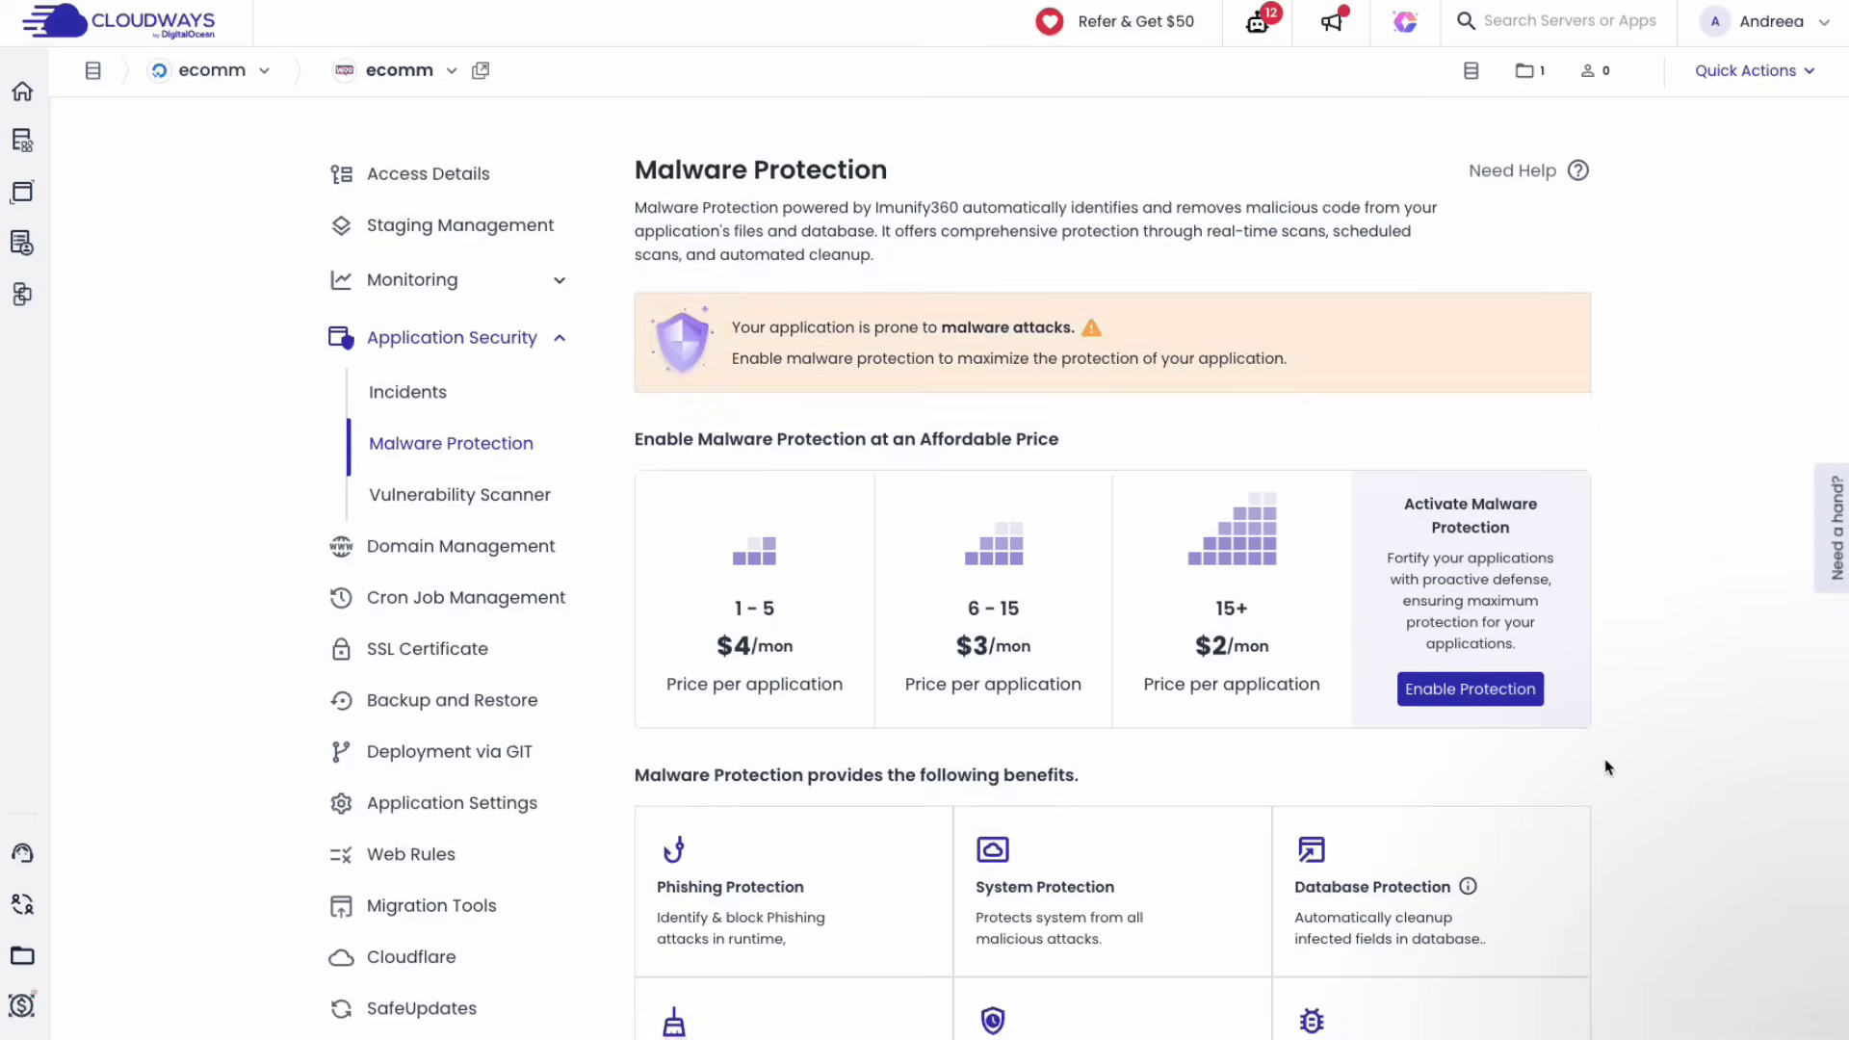
click(1515, 694)
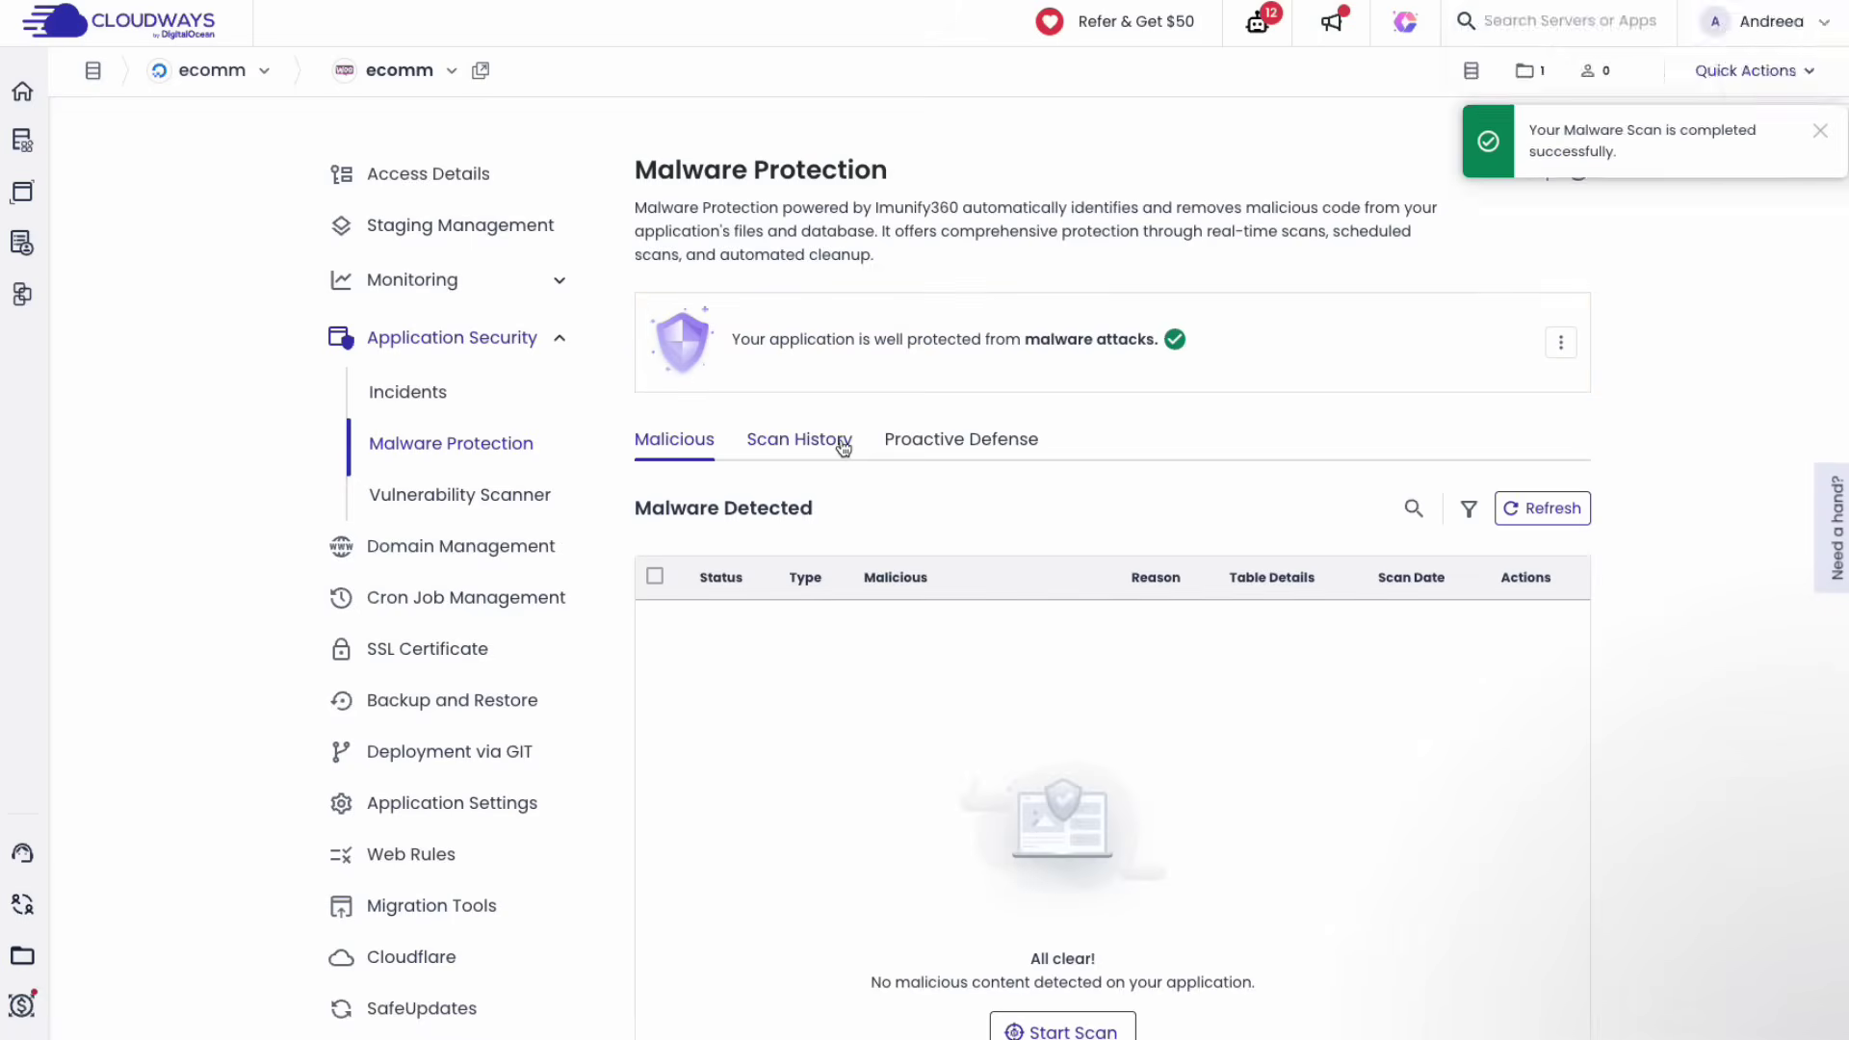
click(826, 442)
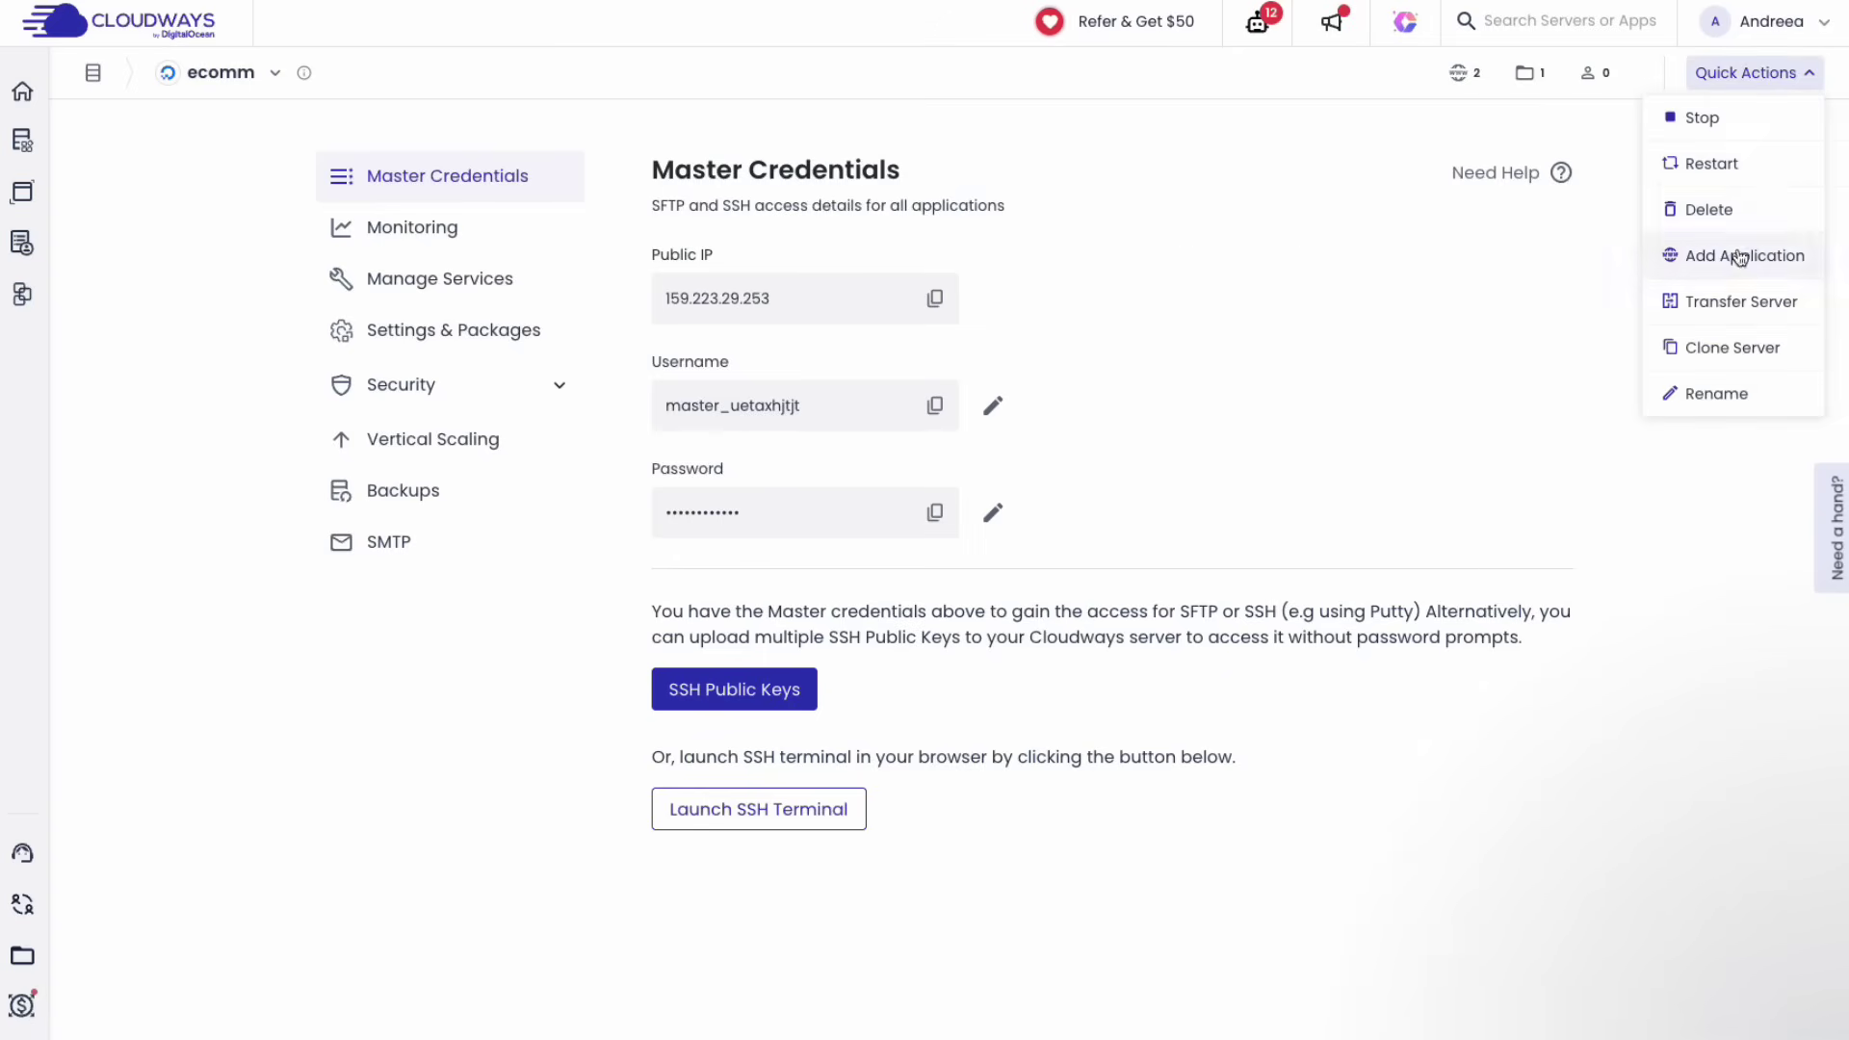
Return to the ecomm app's security section and confirm enabling malware protection.
click(1723, 261)
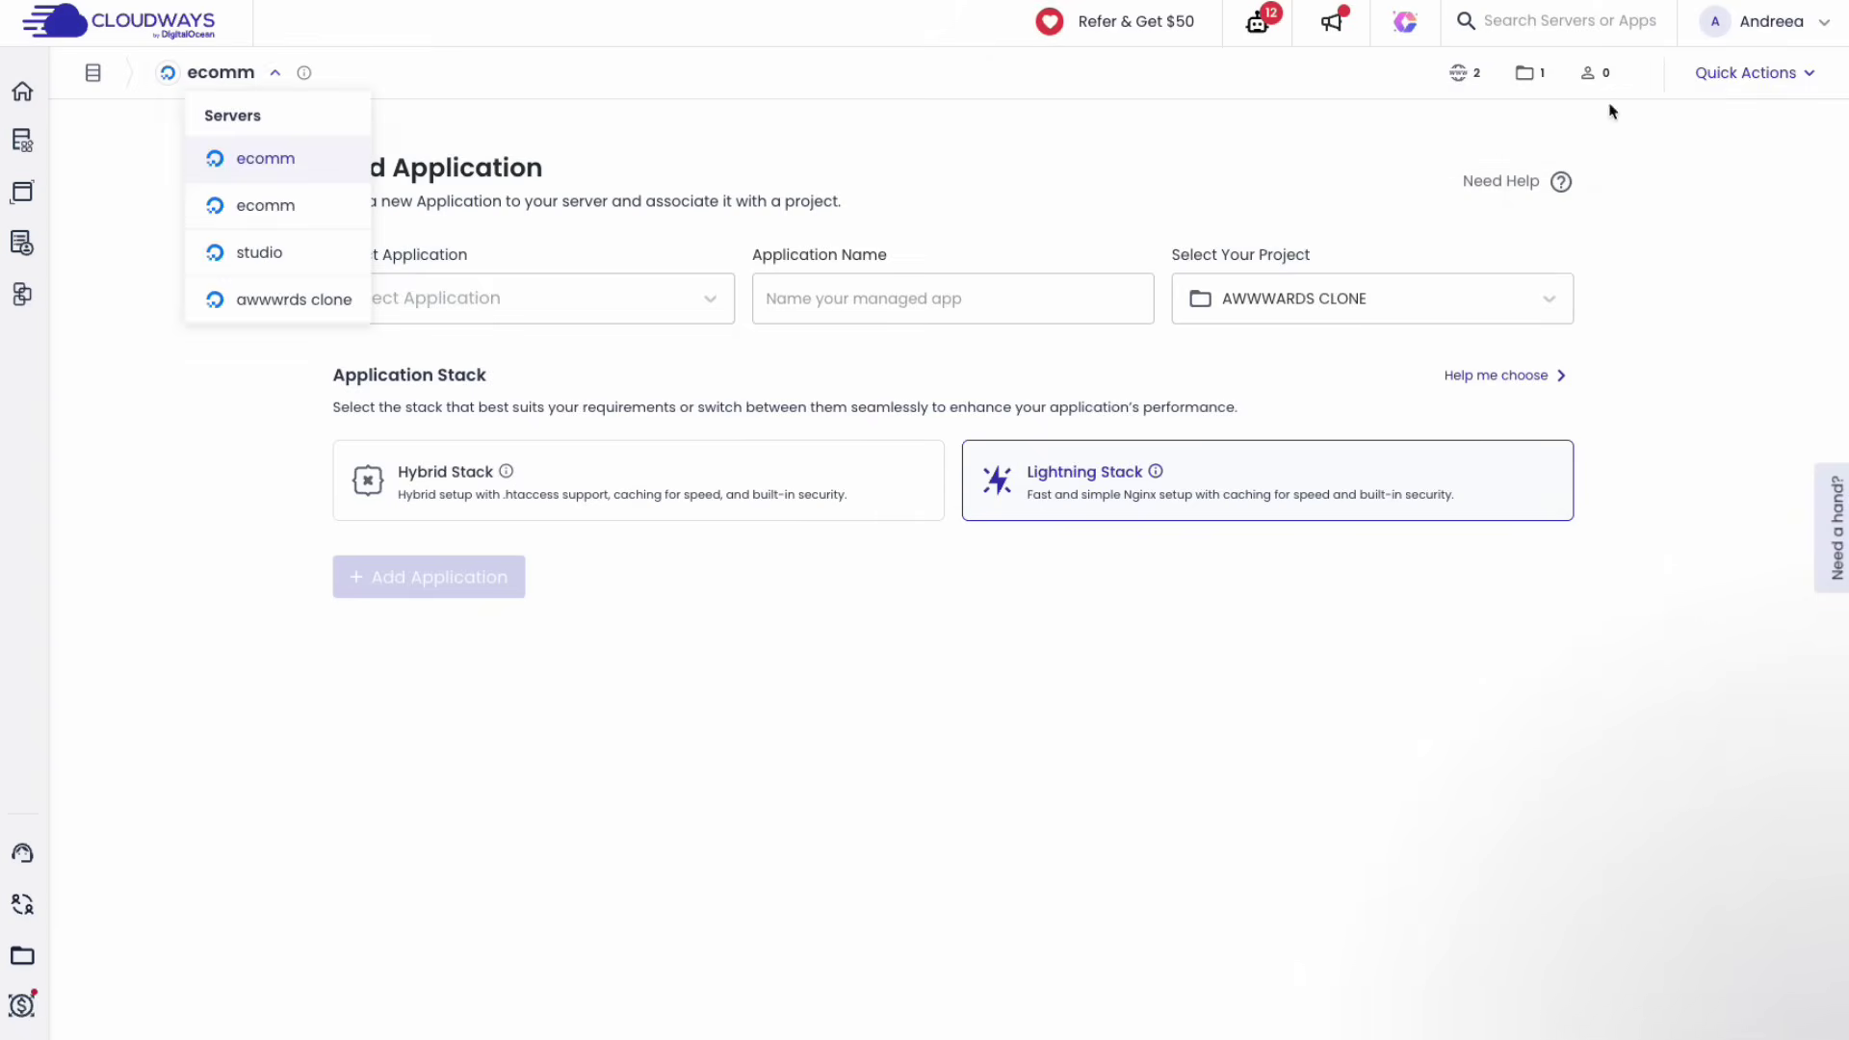
click(1745, 72)
click(558, 339)
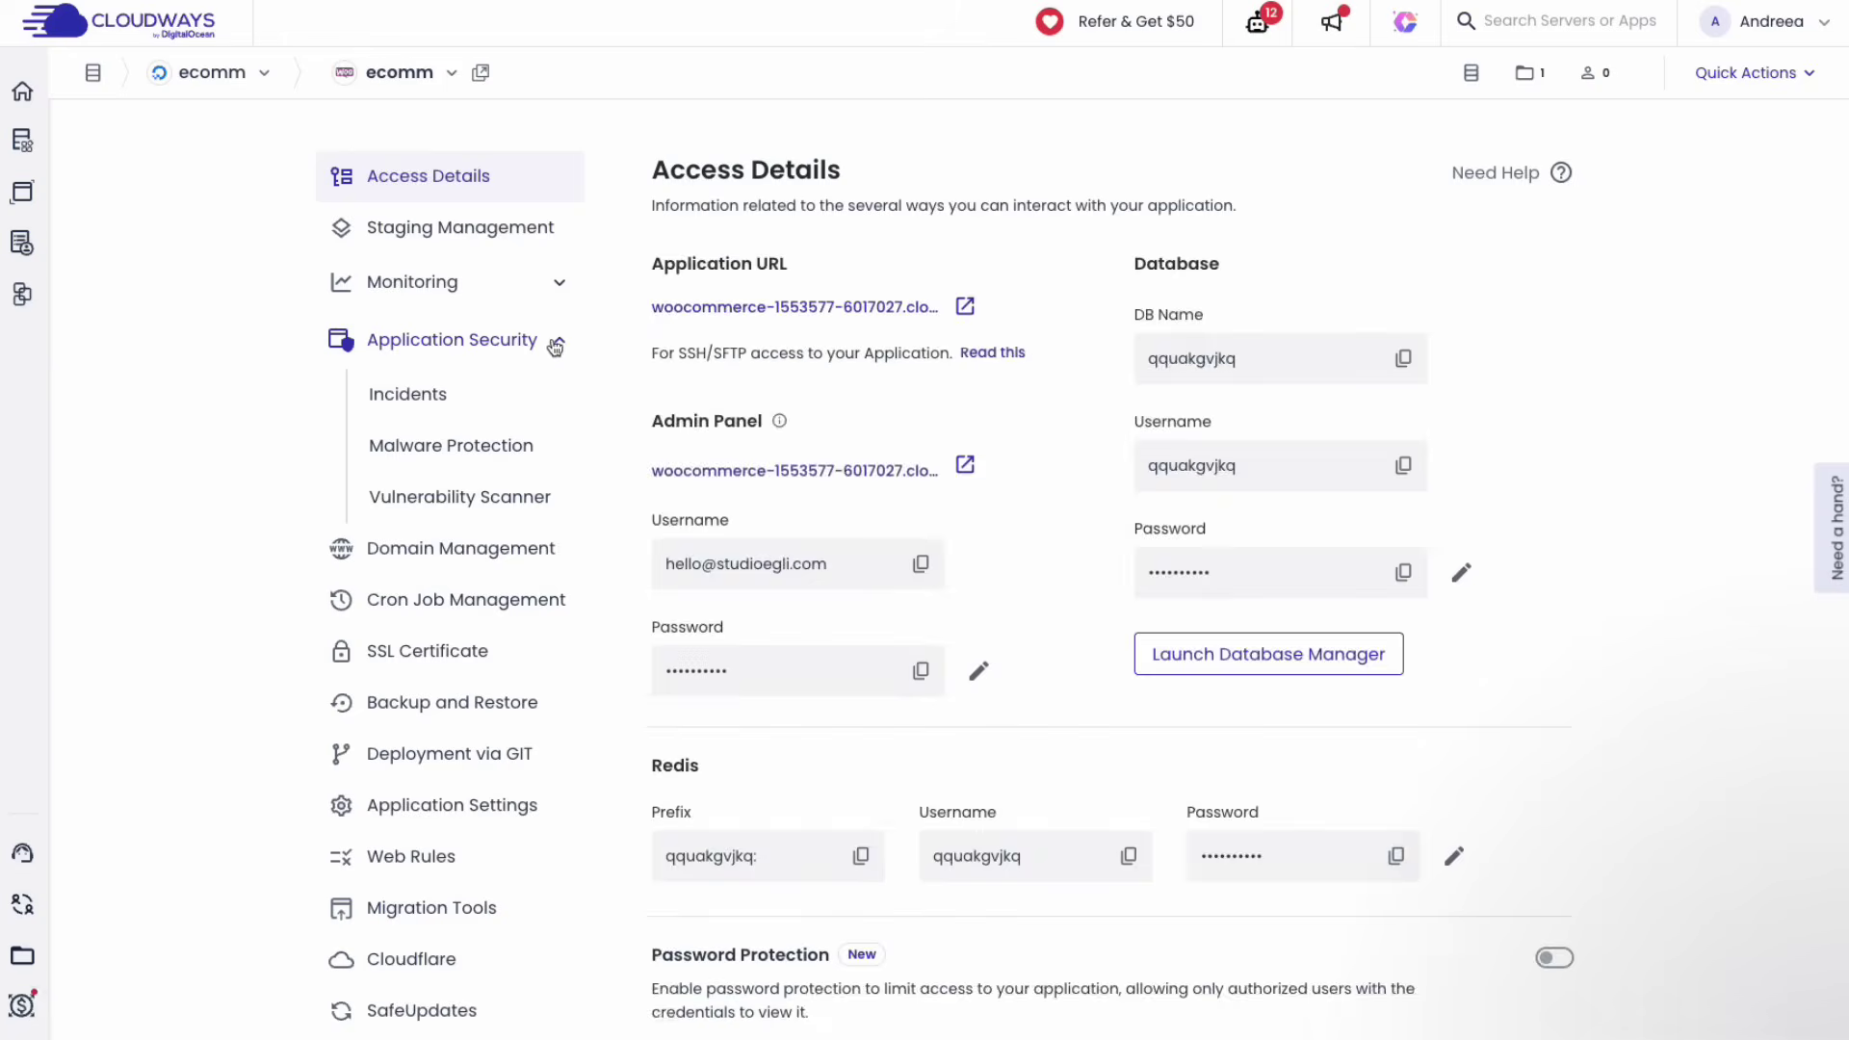
click(456, 394)
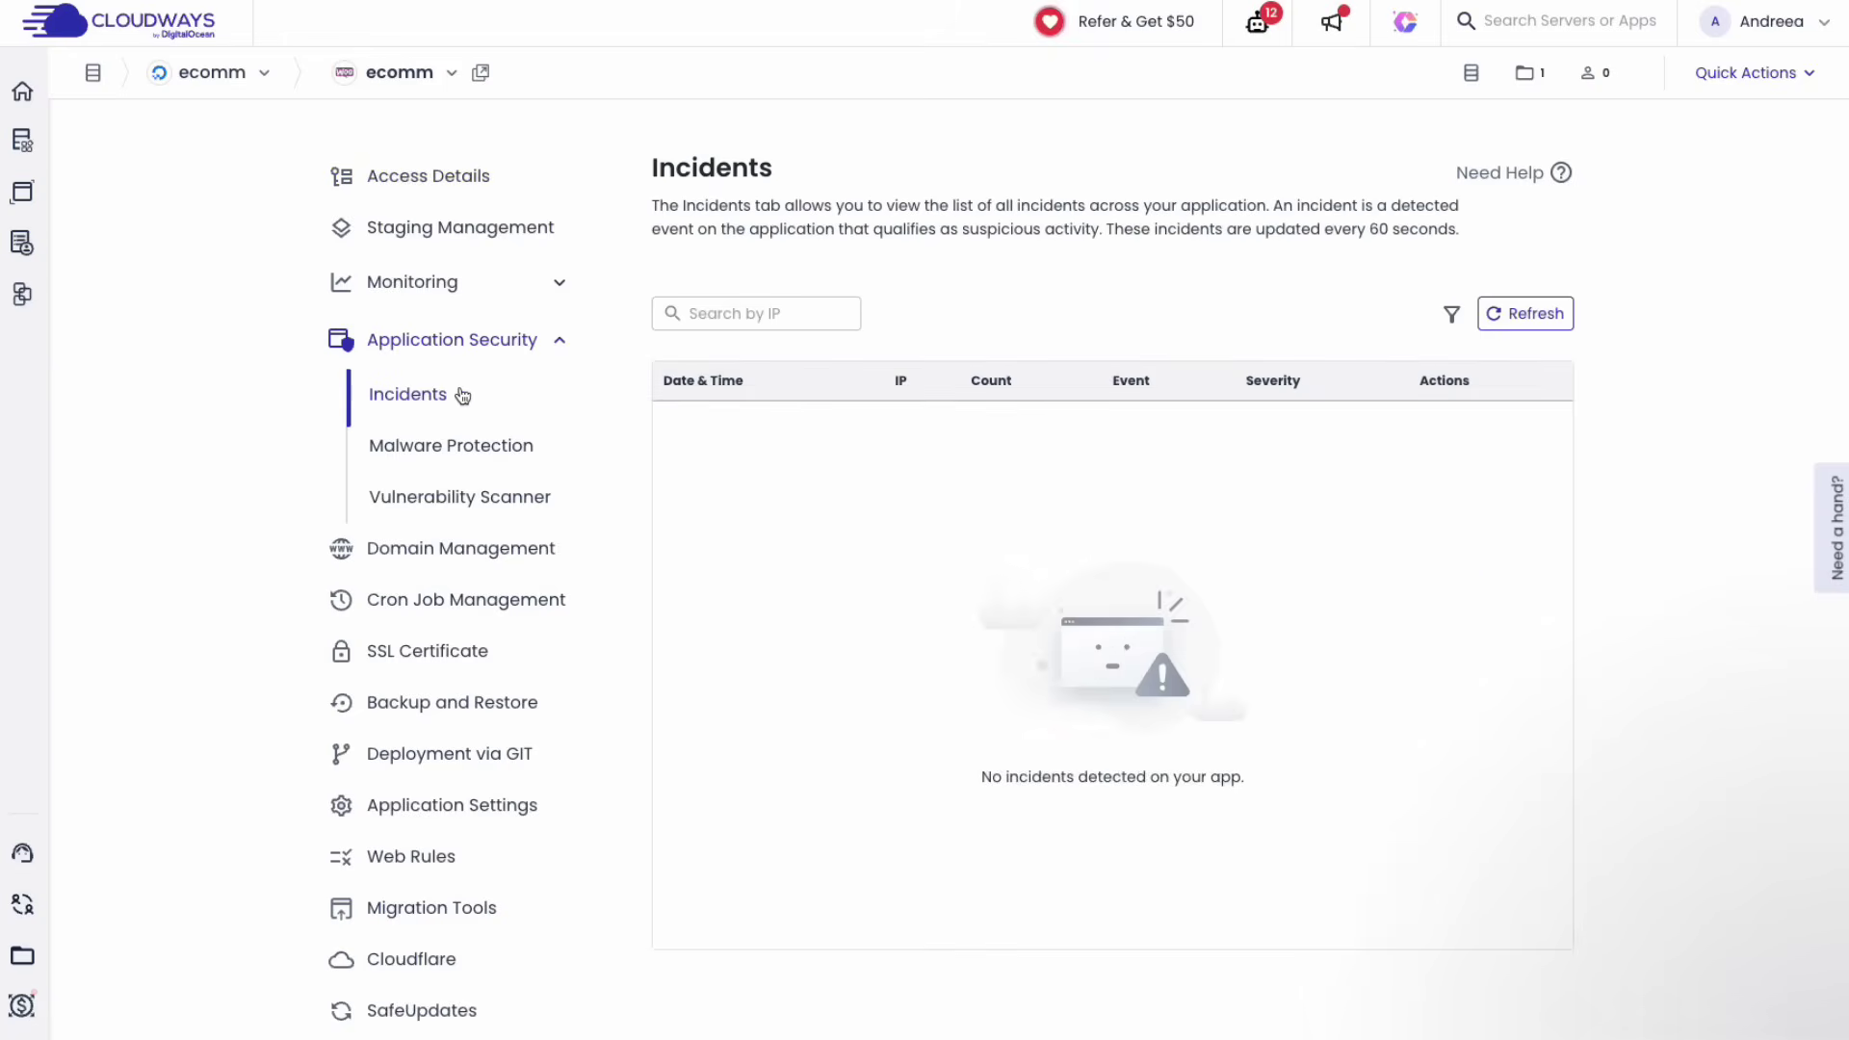
click(450, 445)
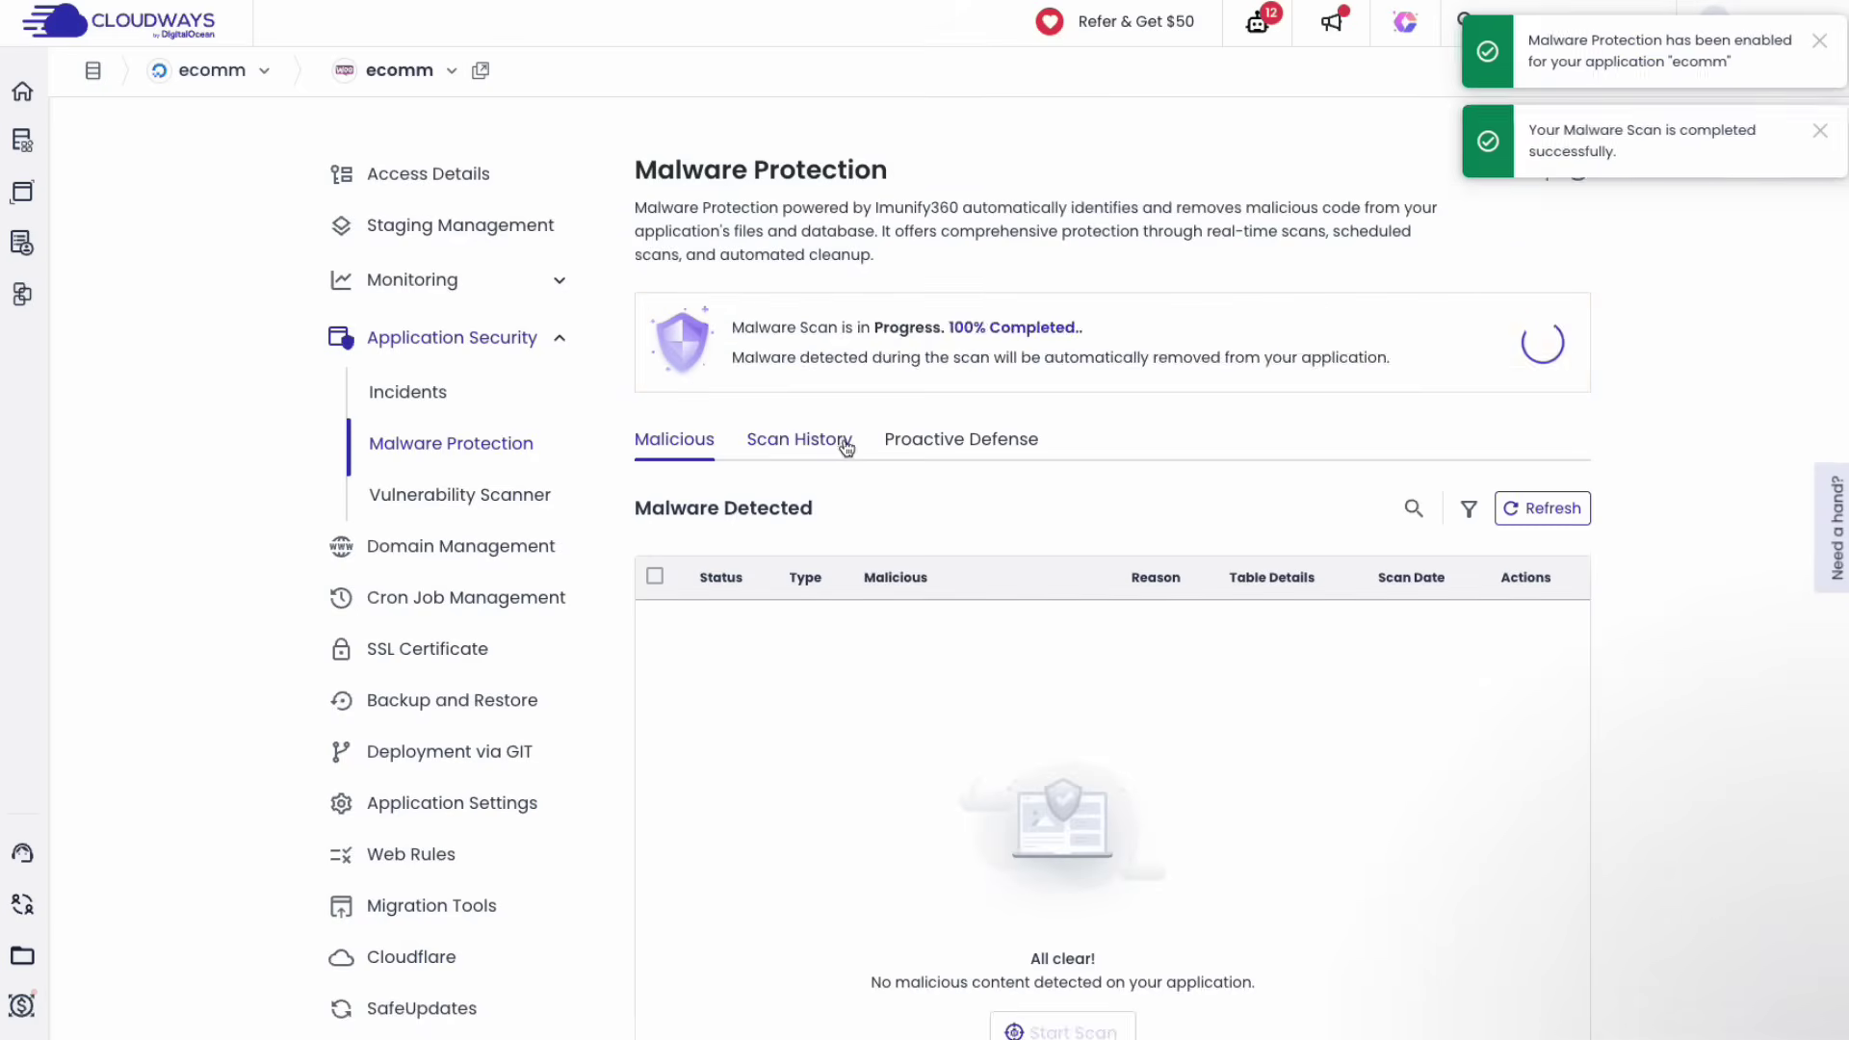
Review scan history, vulnerability scanner and SSL settings, then take an on-demand backup.
click(806, 445)
click(456, 497)
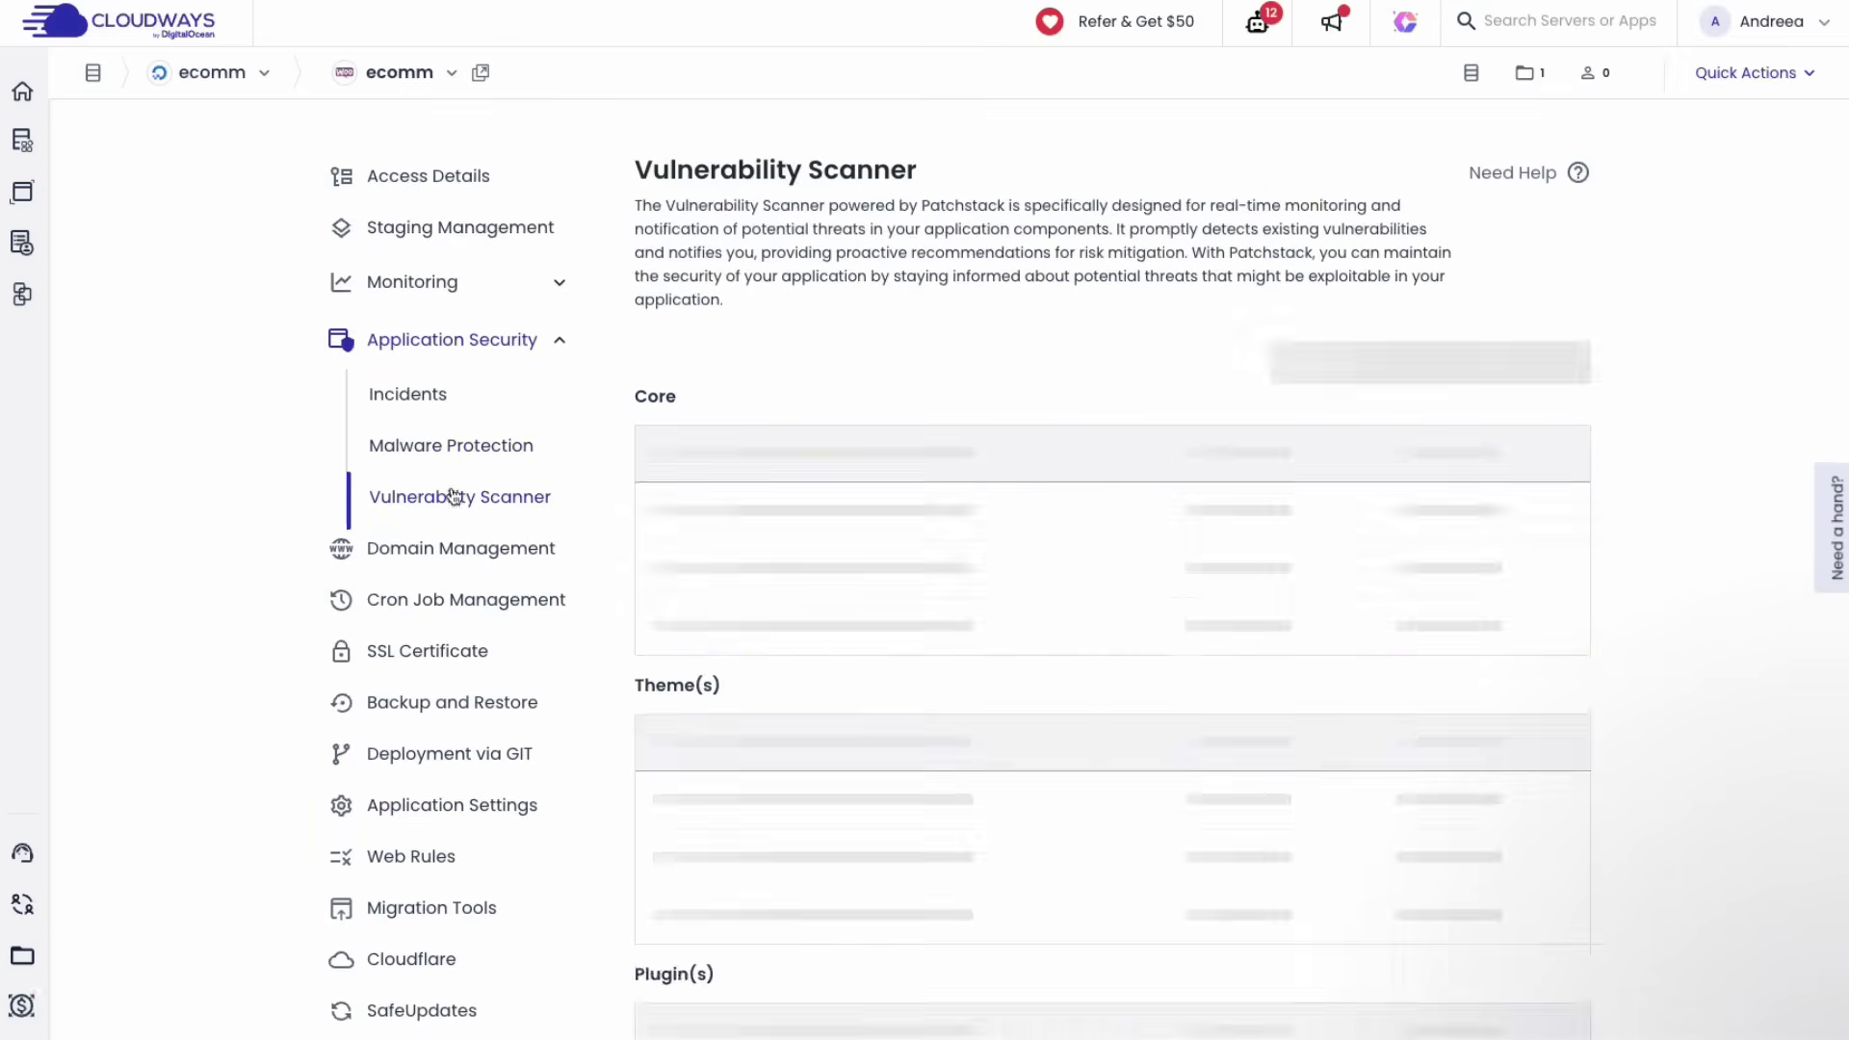
scroll(455, 498, down, 2)
click(458, 464)
click(435, 564)
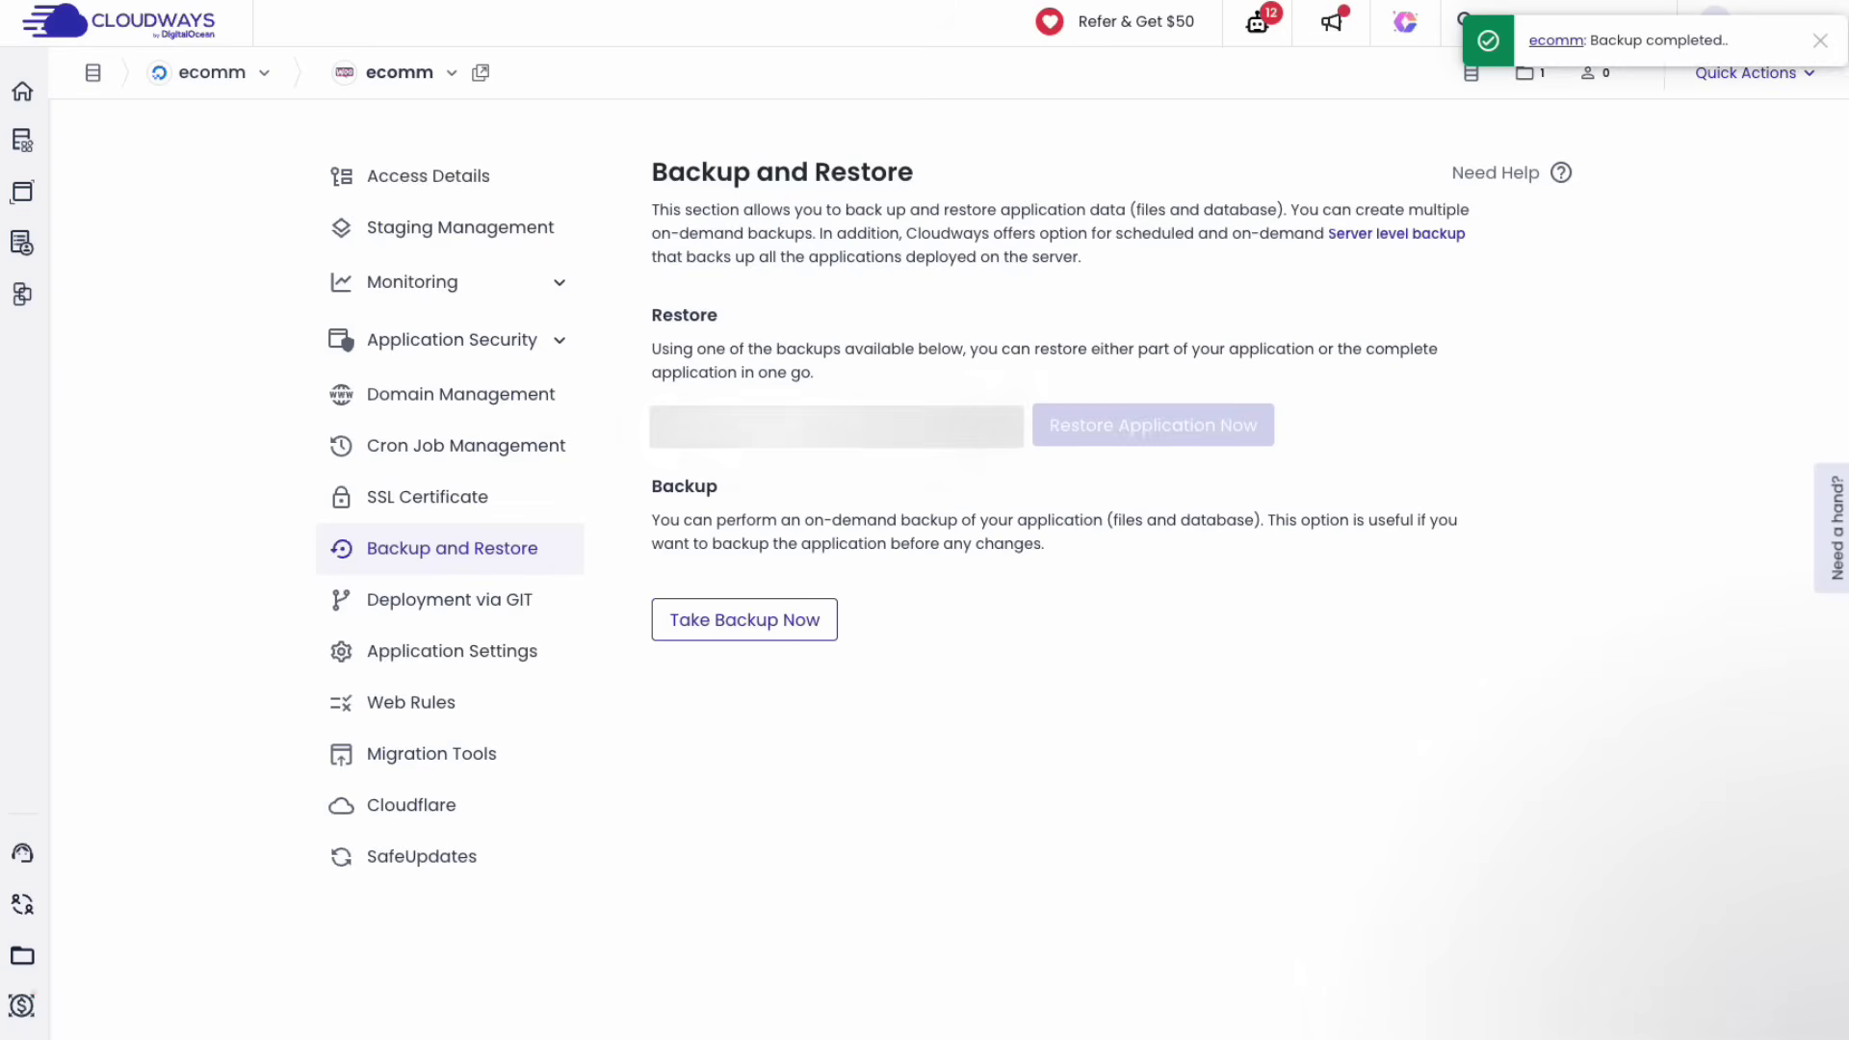
Check the latest restorable backup, Git deployment and the WordPress, PHP FPM and web stack settings.
click(925, 428)
click(974, 475)
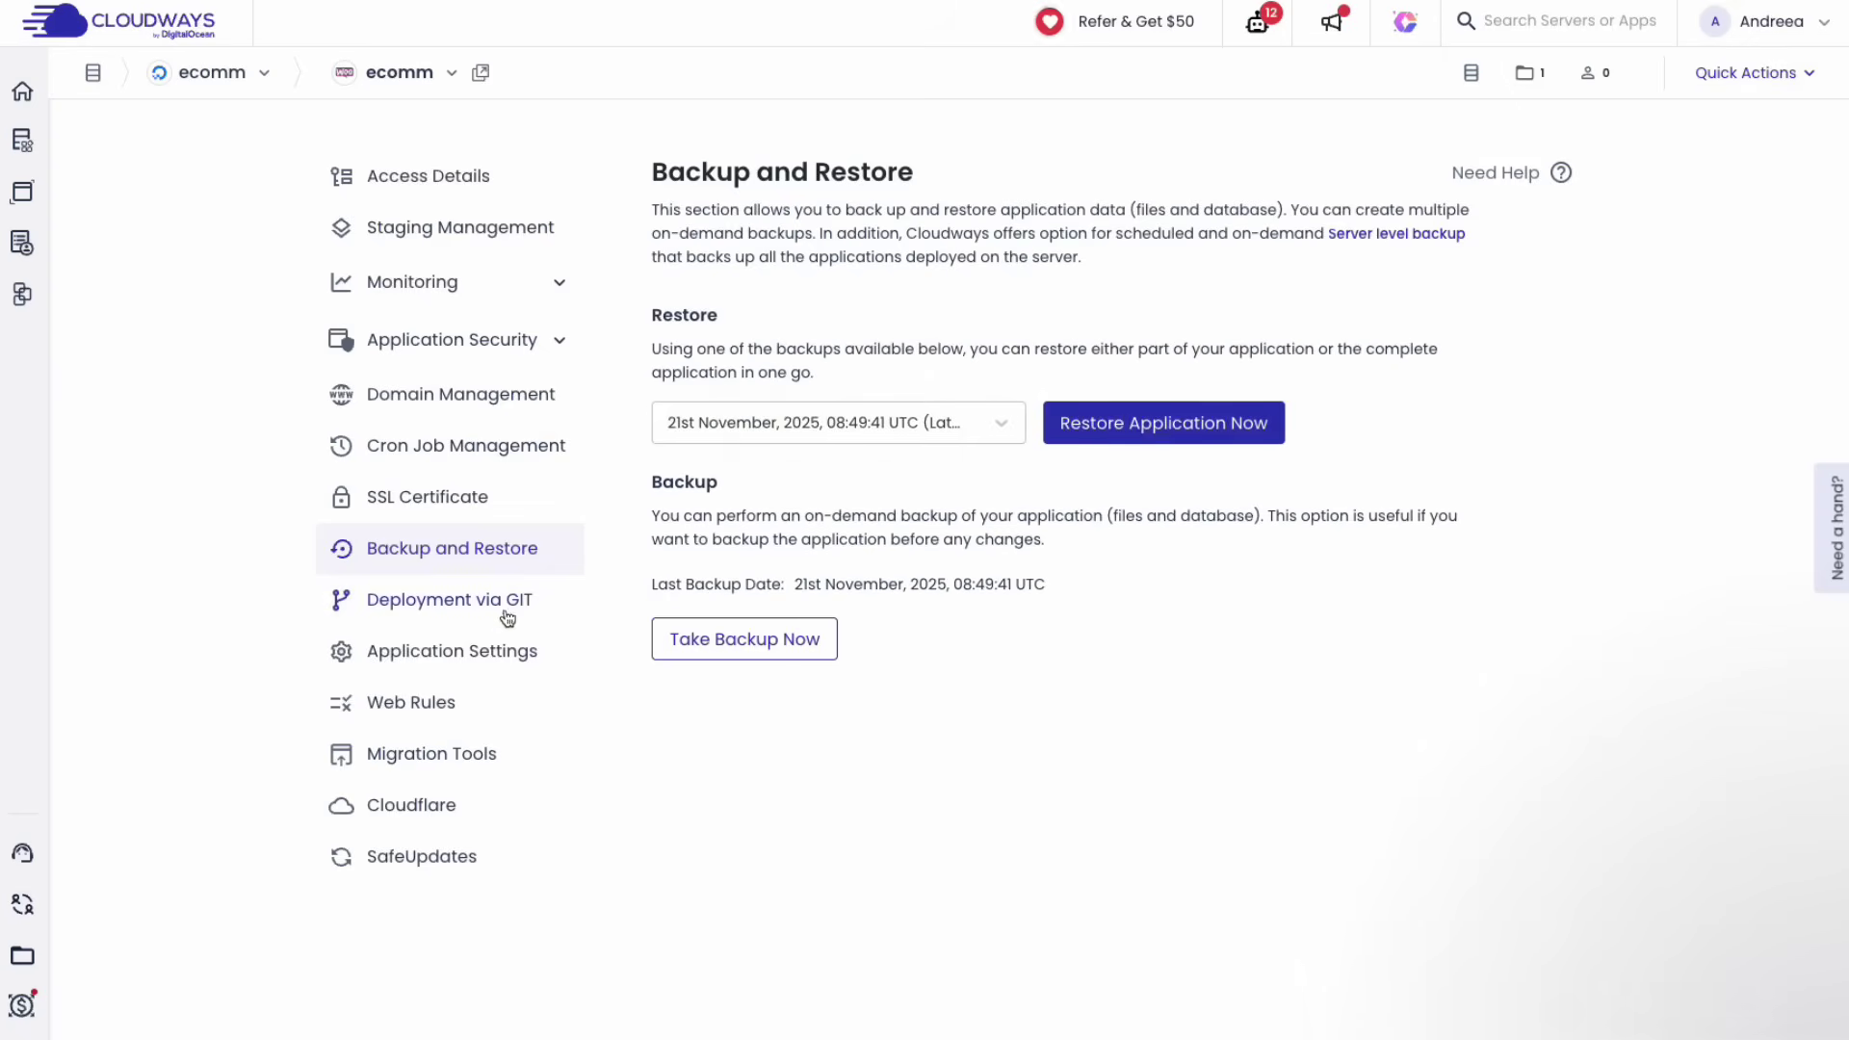
click(497, 615)
click(472, 663)
click(994, 259)
click(791, 260)
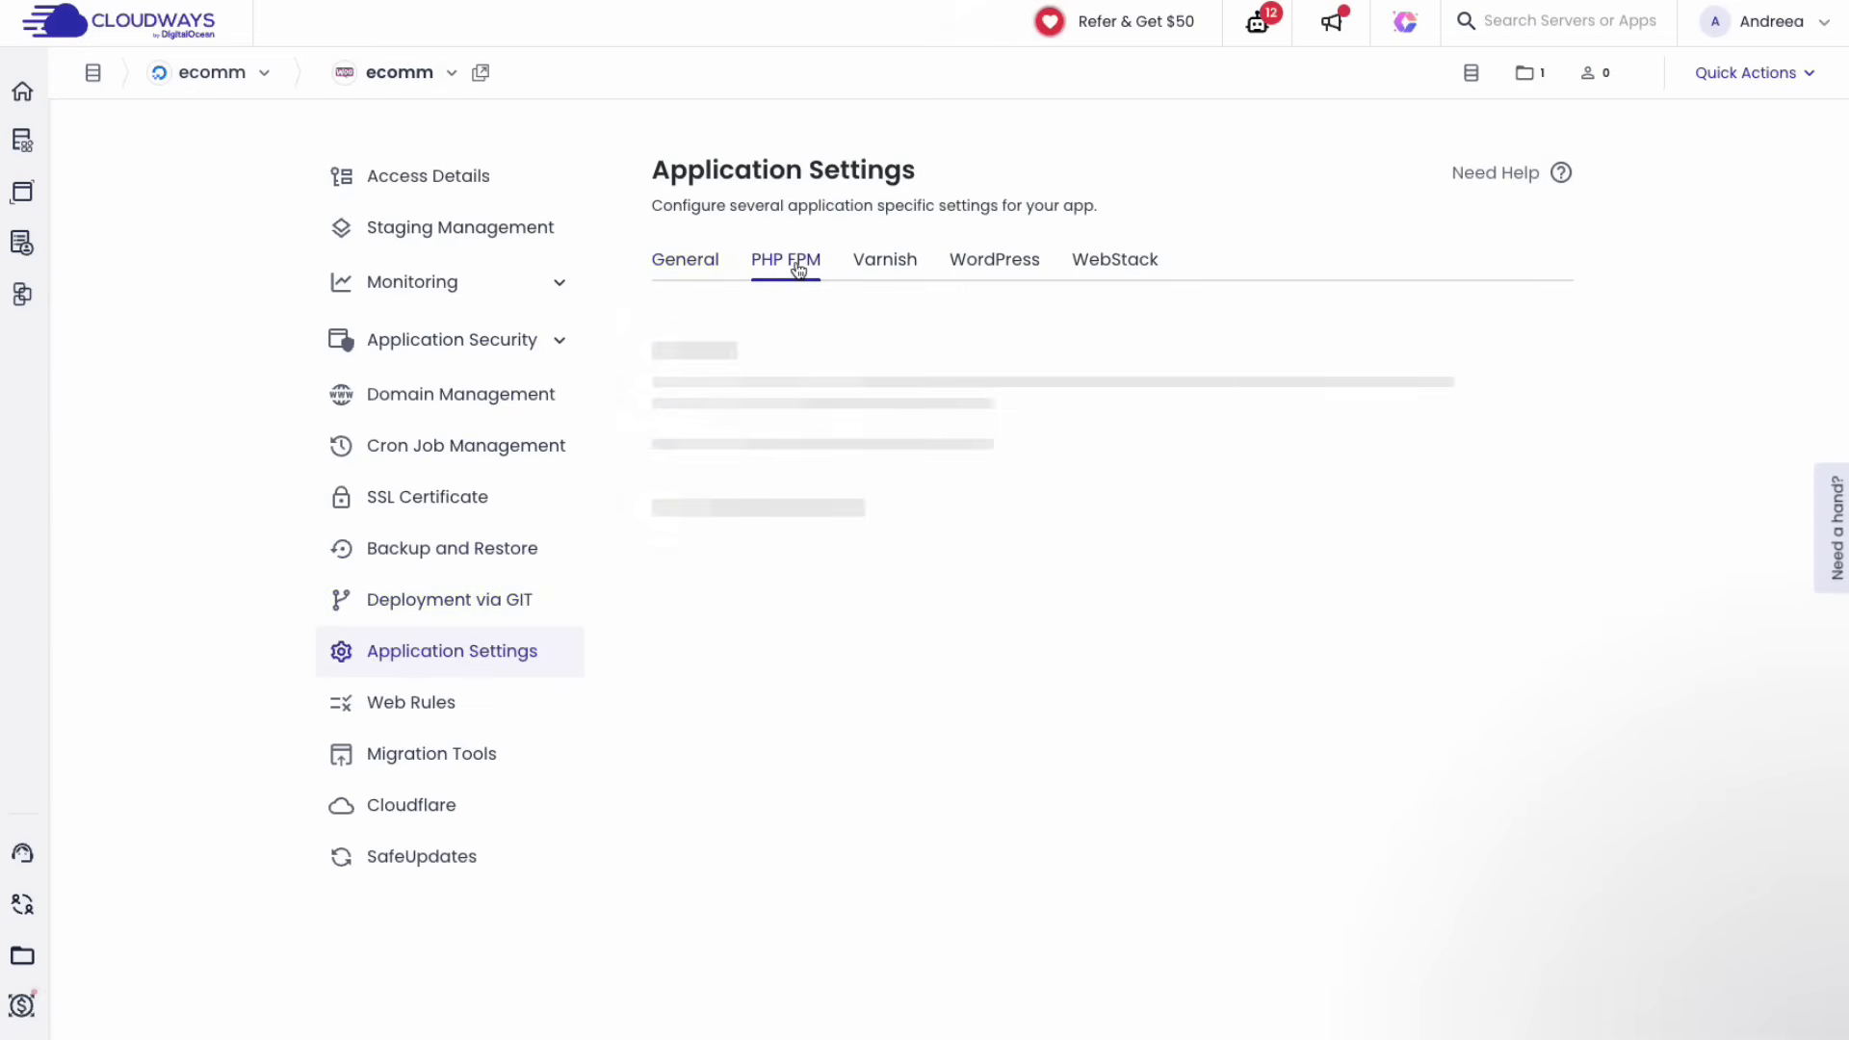
click(1129, 259)
Browse web rules, migration tools and Cloudflare, then activate SafeUpdates and view its schedule and history.
click(414, 708)
click(432, 753)
click(419, 804)
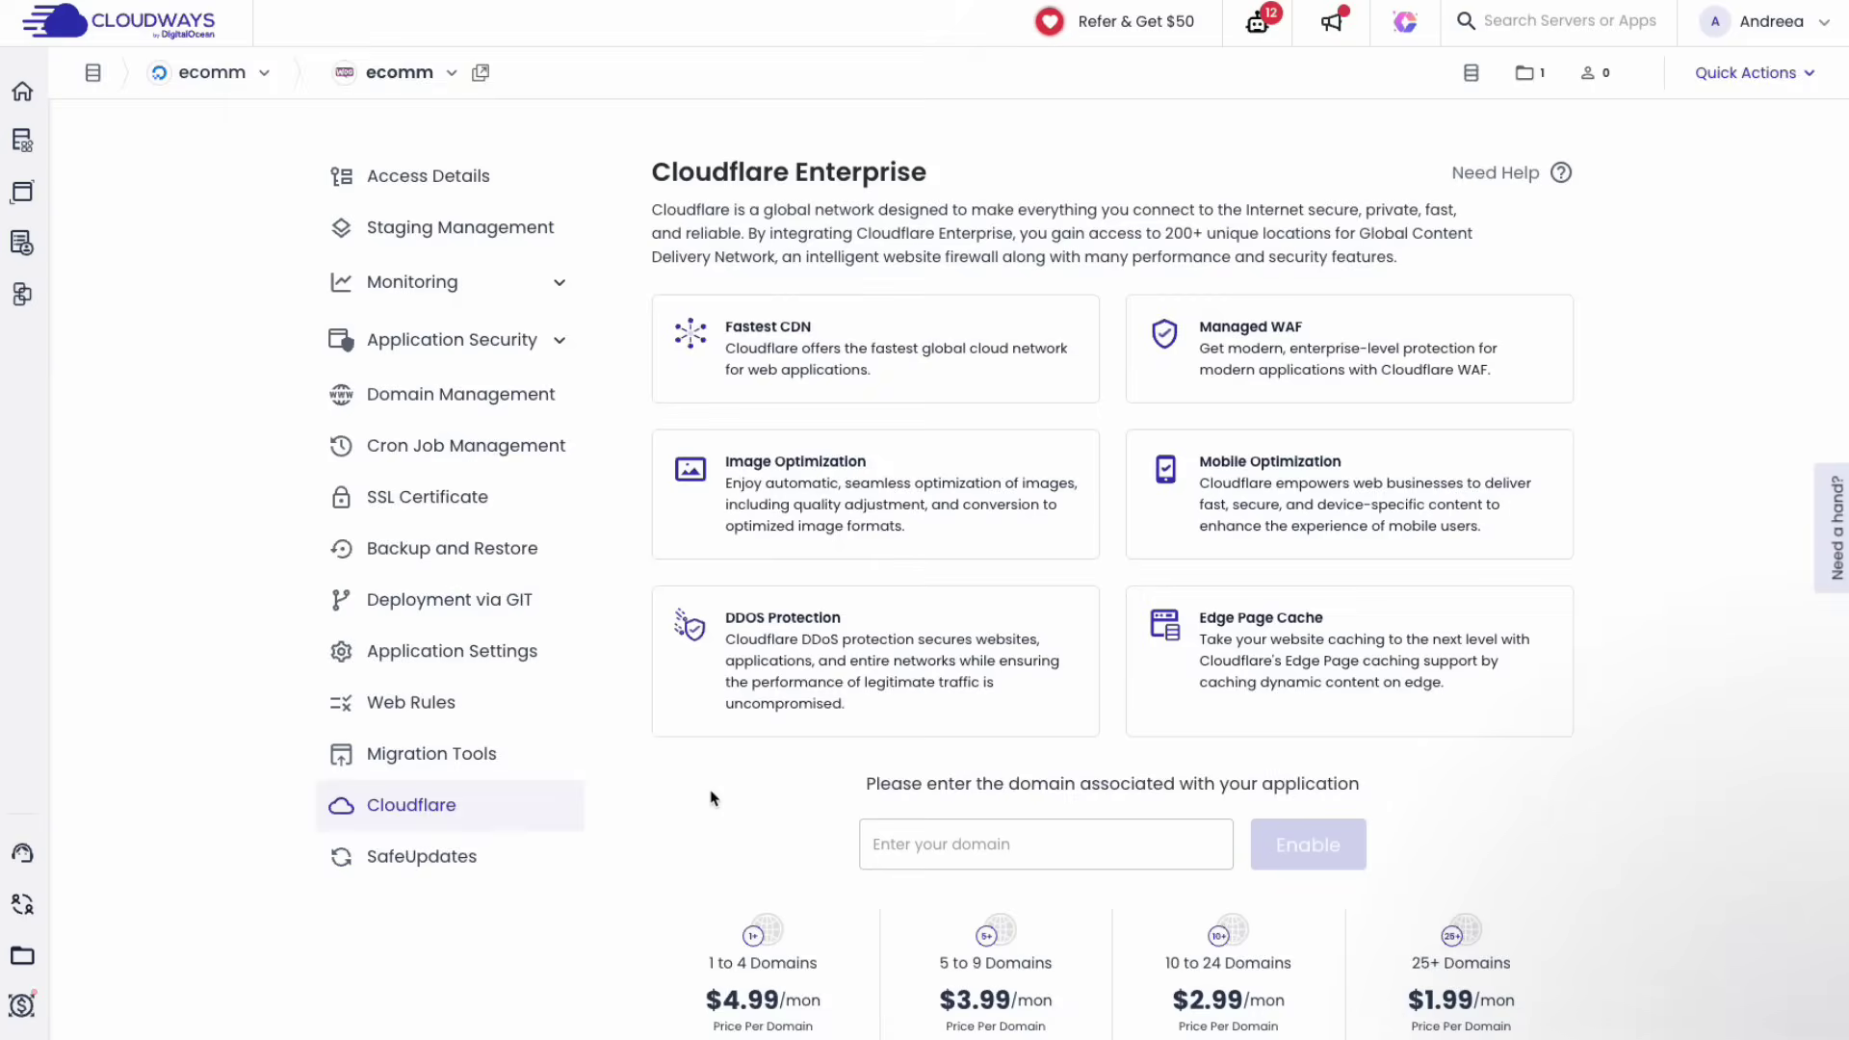
scroll(710, 798, down, 1)
click(432, 805)
scroll(1108, 889, down, 1)
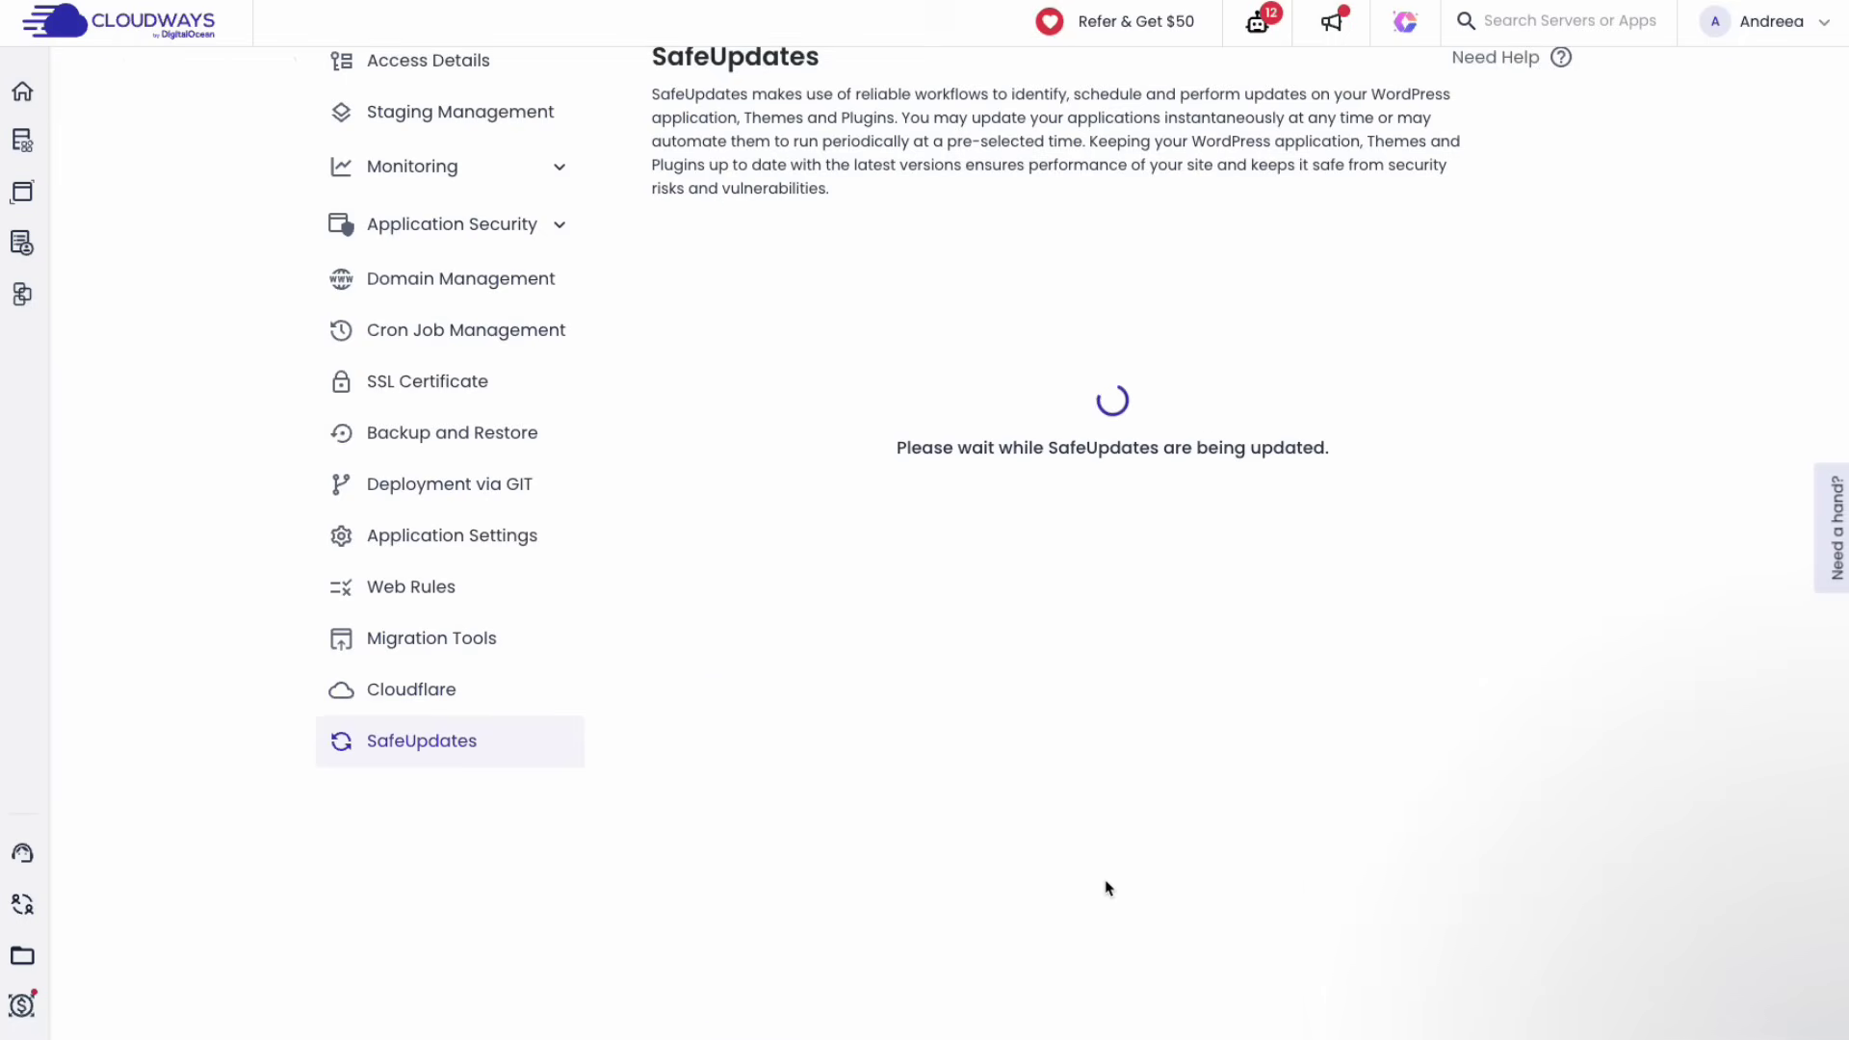
scroll(1106, 889, up, 1)
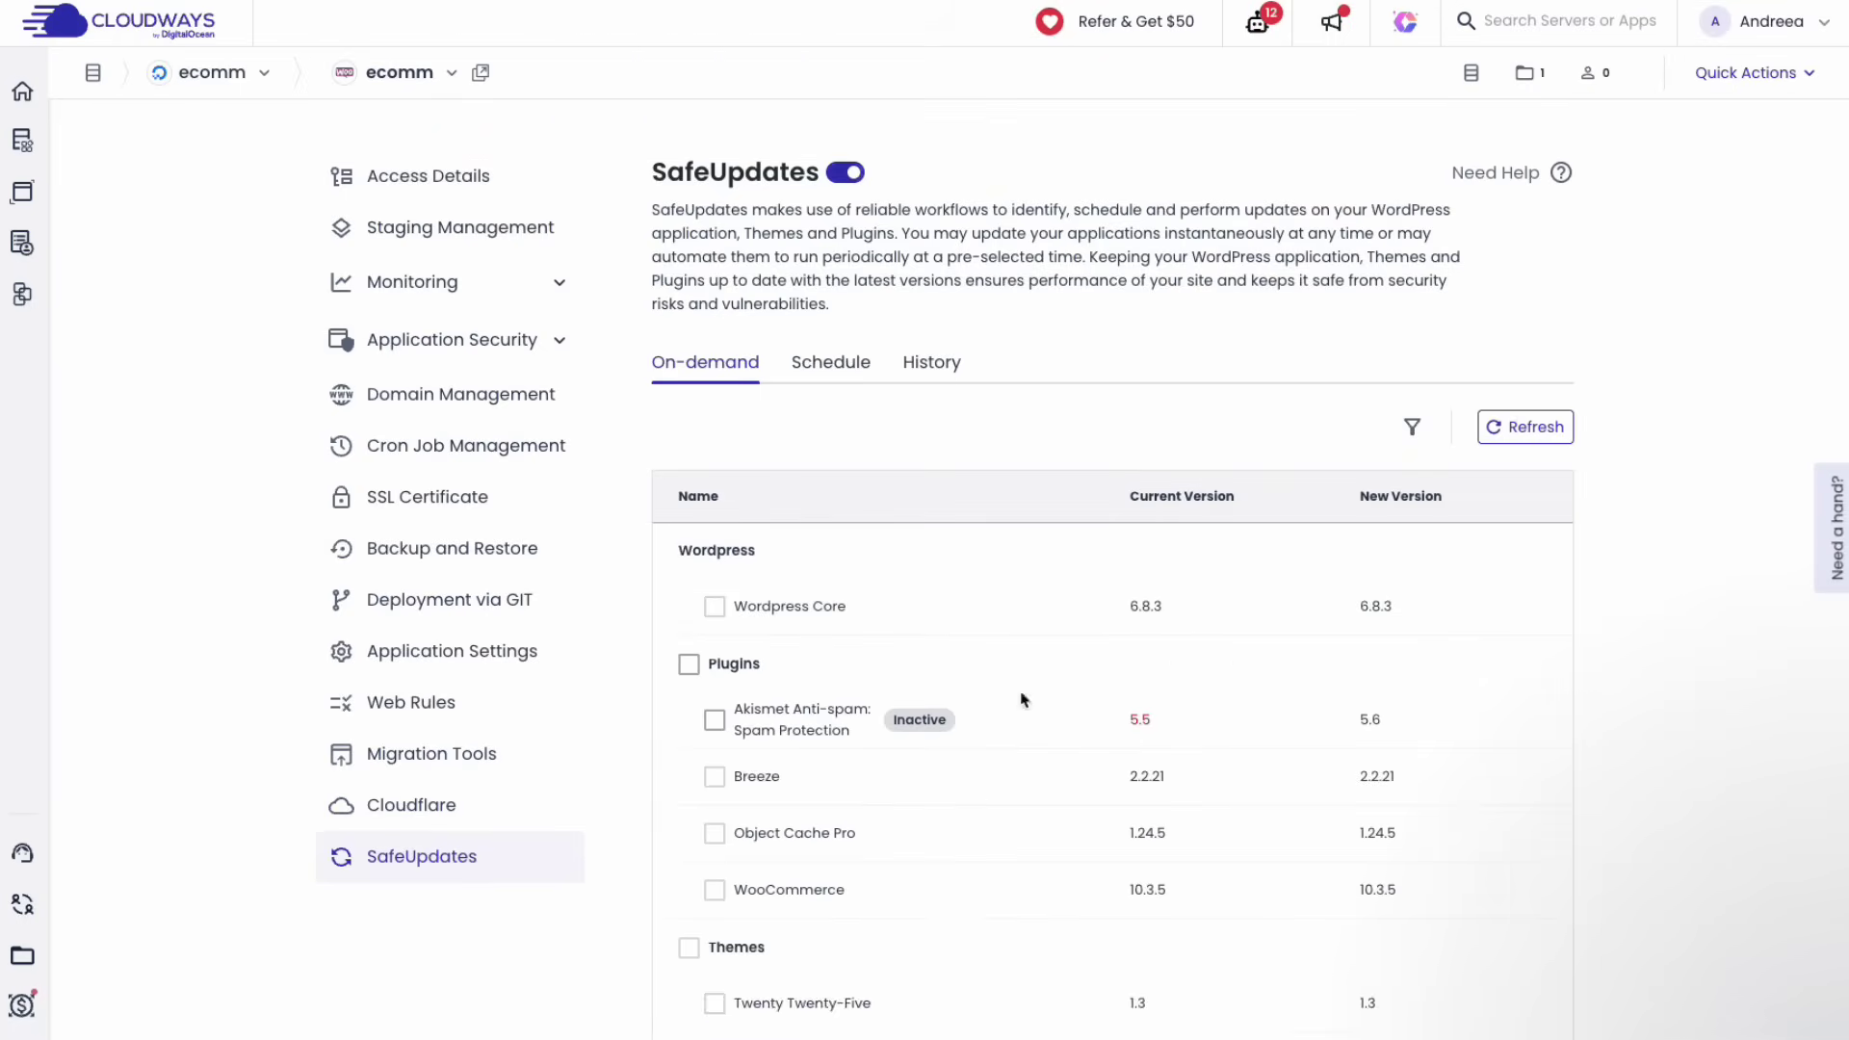
scroll(1013, 650, down, 1)
click(846, 277)
click(931, 283)
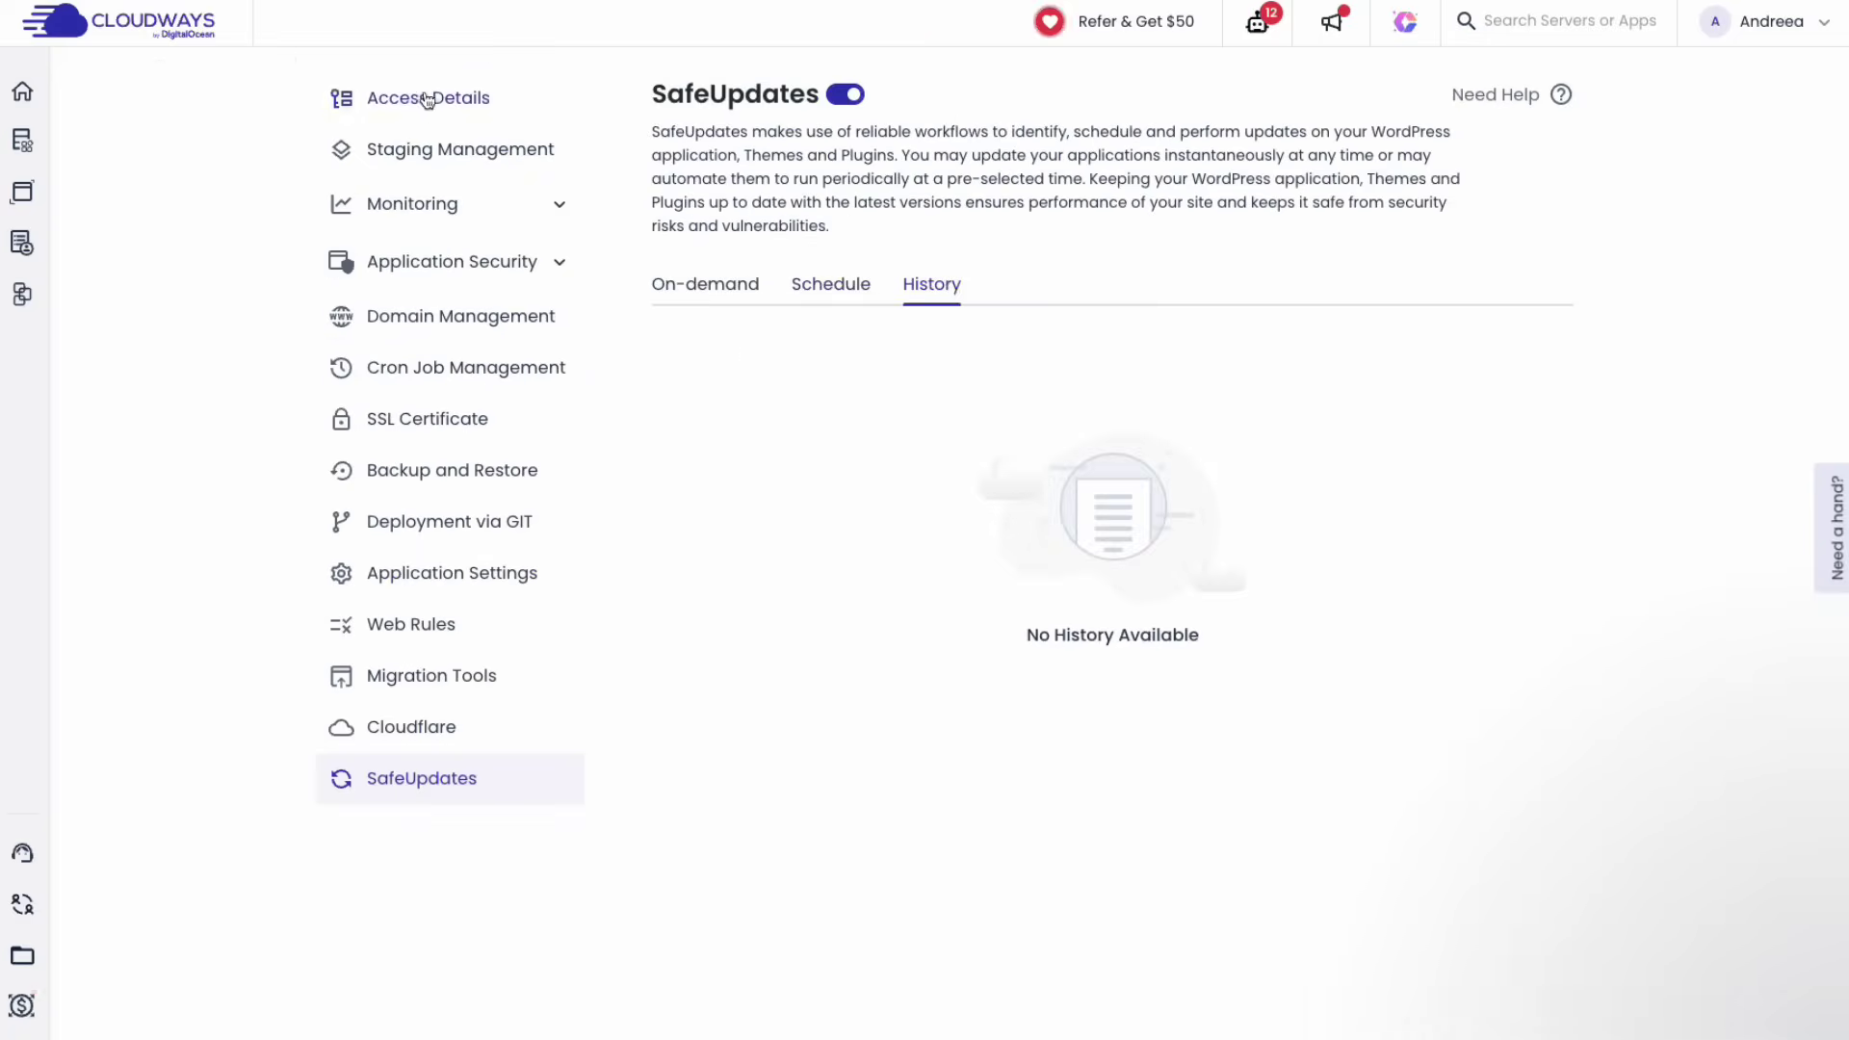
Switch to Staging-ecomm and review its traffic, bot traffic, top URLs and PHP statistics.
click(426, 99)
click(437, 178)
click(496, 247)
click(420, 398)
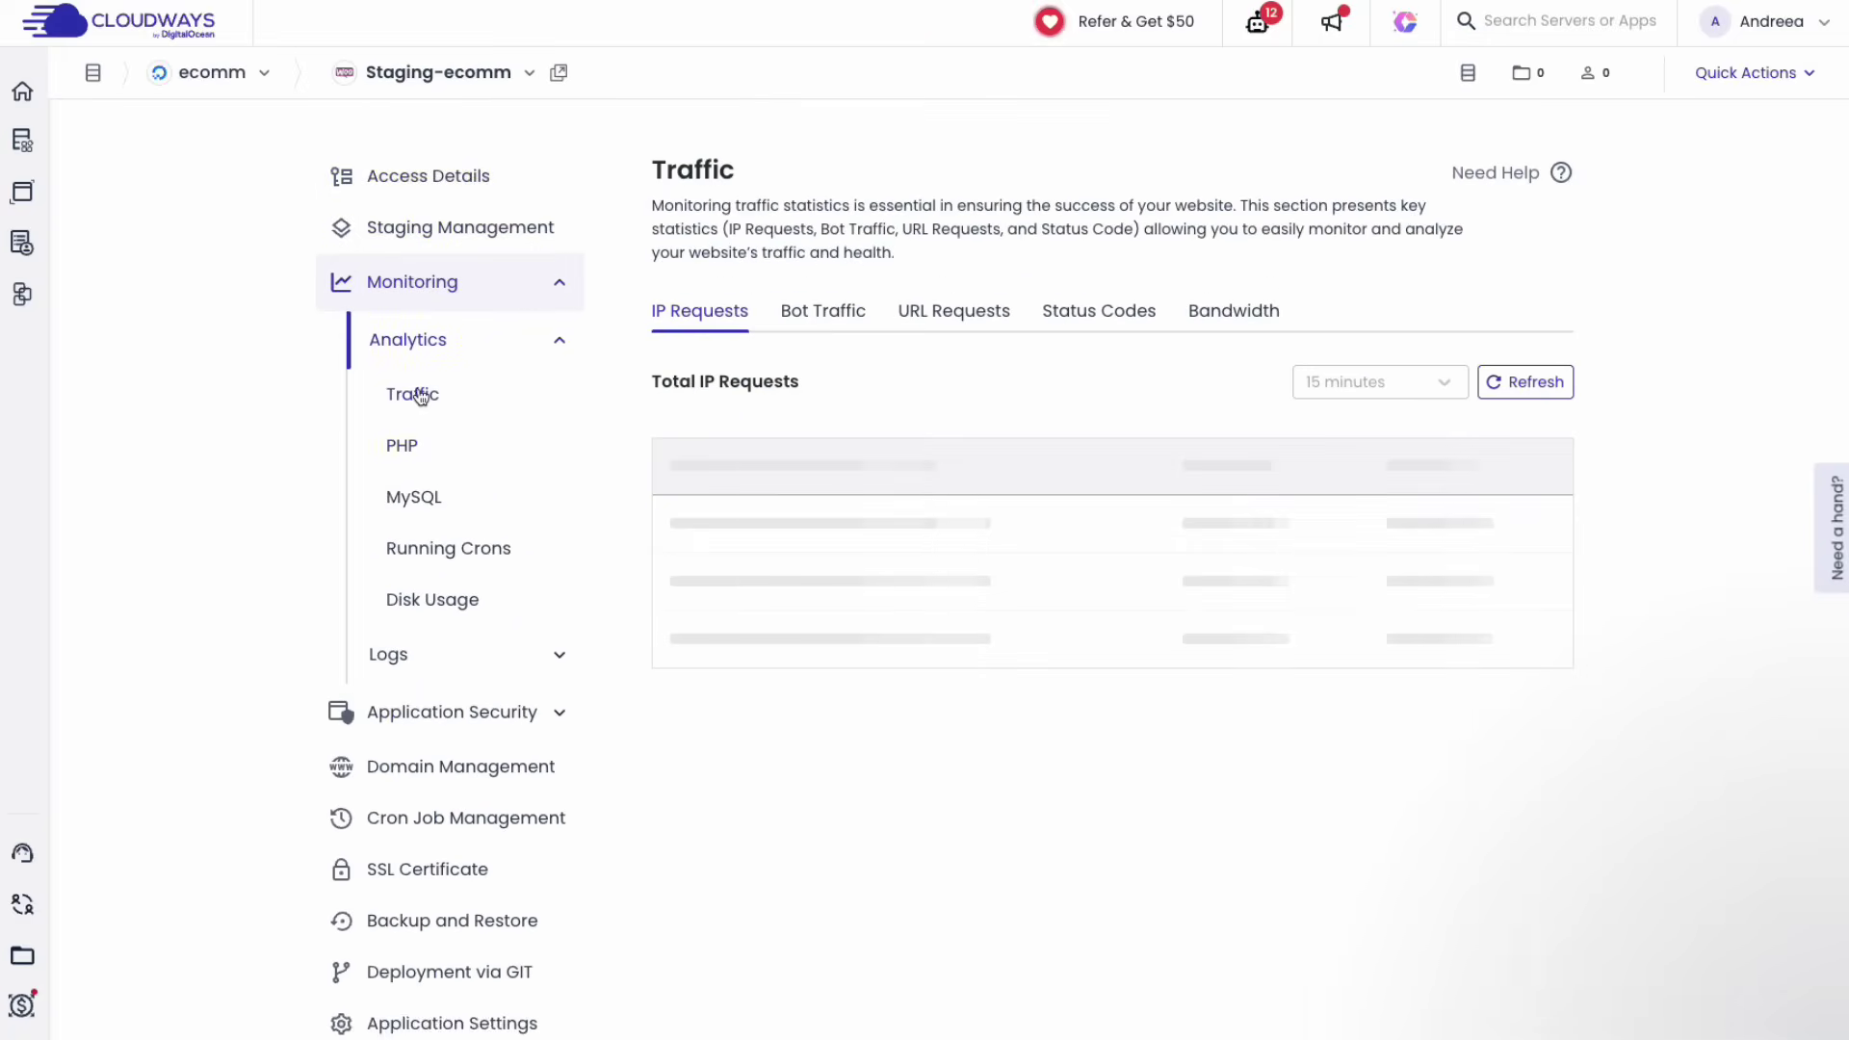
click(823, 310)
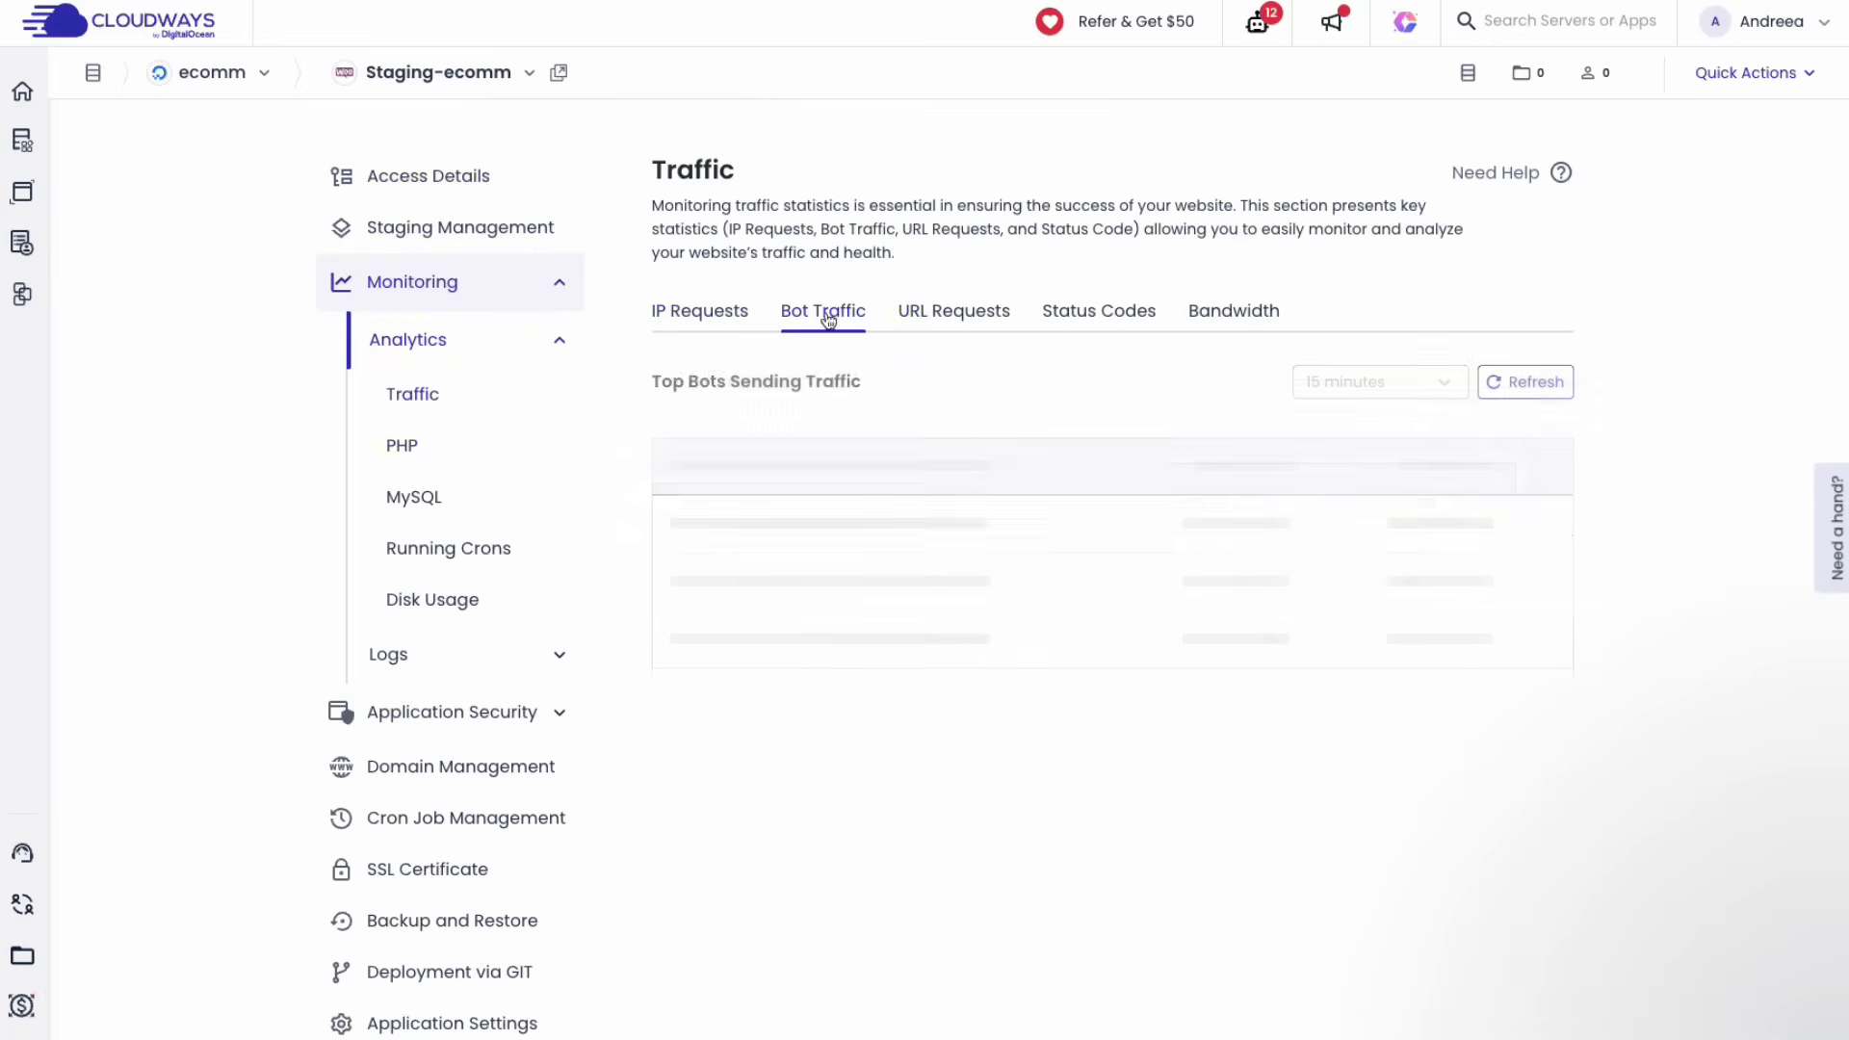
click(987, 327)
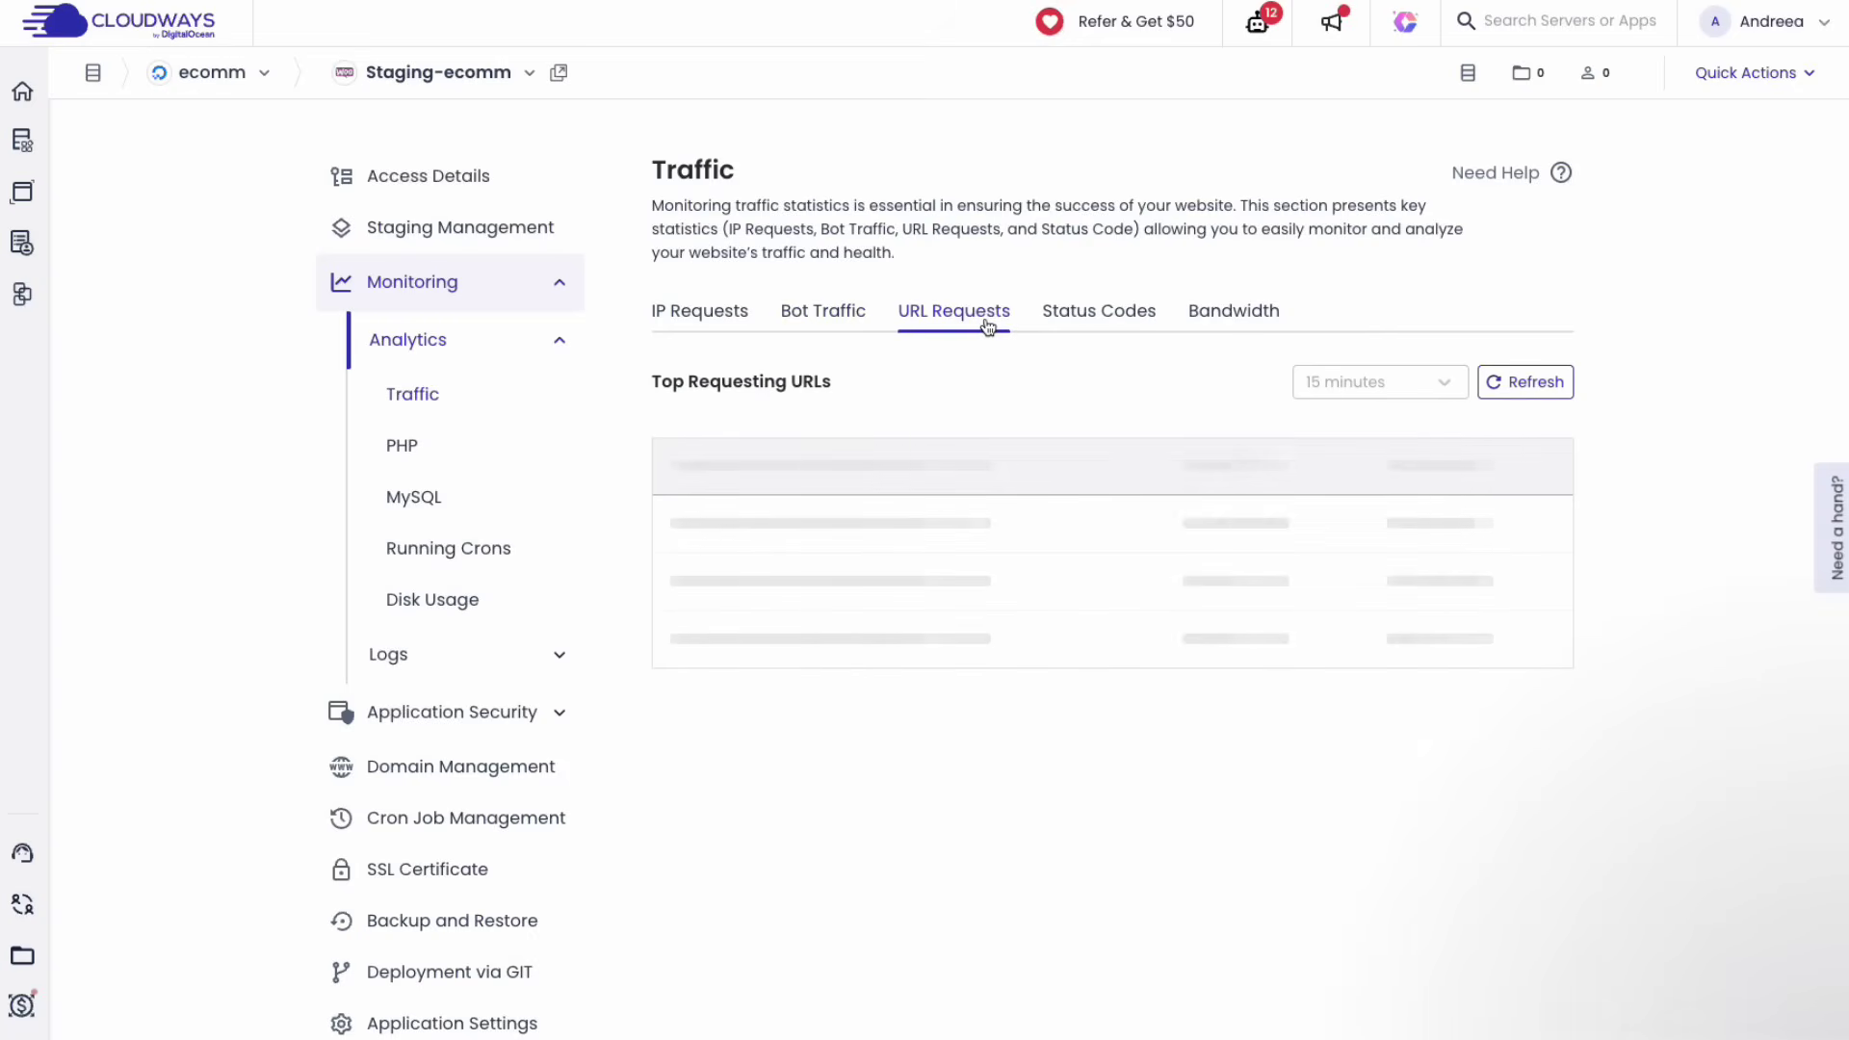
click(401, 446)
Check cron jobs, 153 MB disk usage and the empty access and error logs, then return to ecomm.
click(448, 548)
click(433, 600)
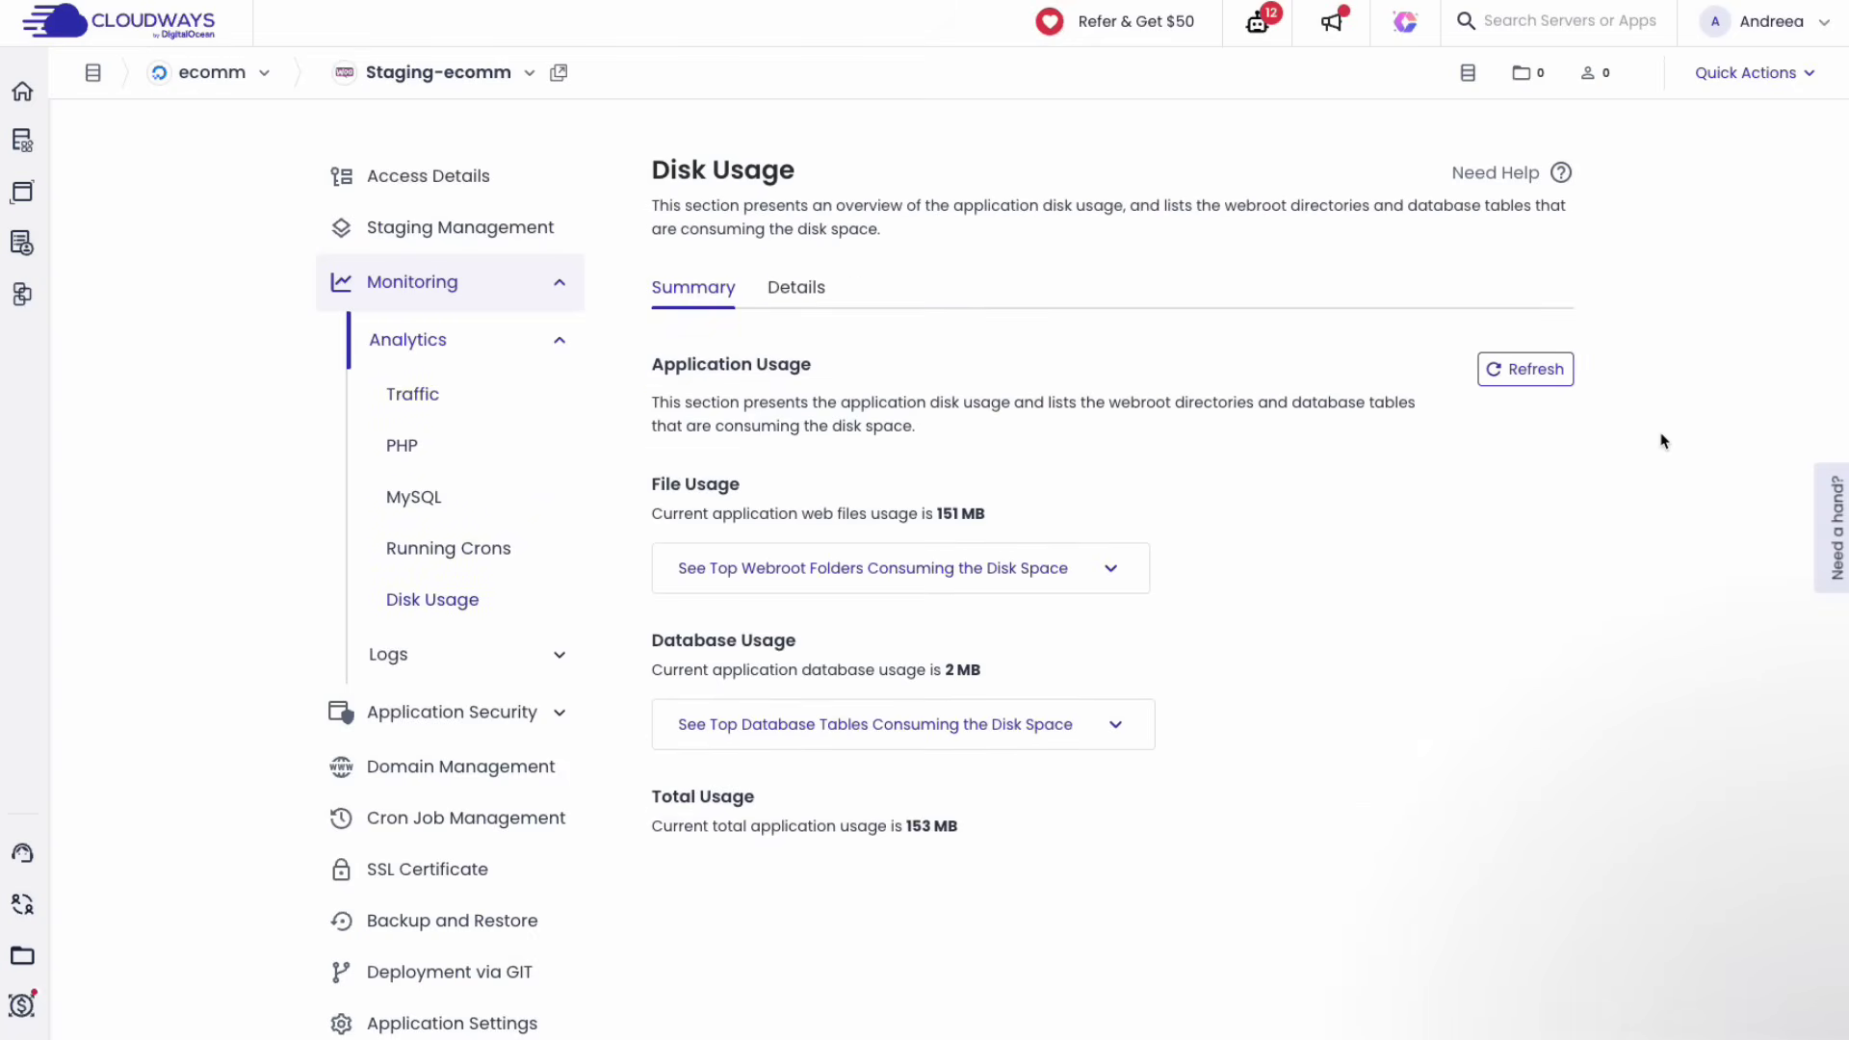
click(388, 654)
click(441, 708)
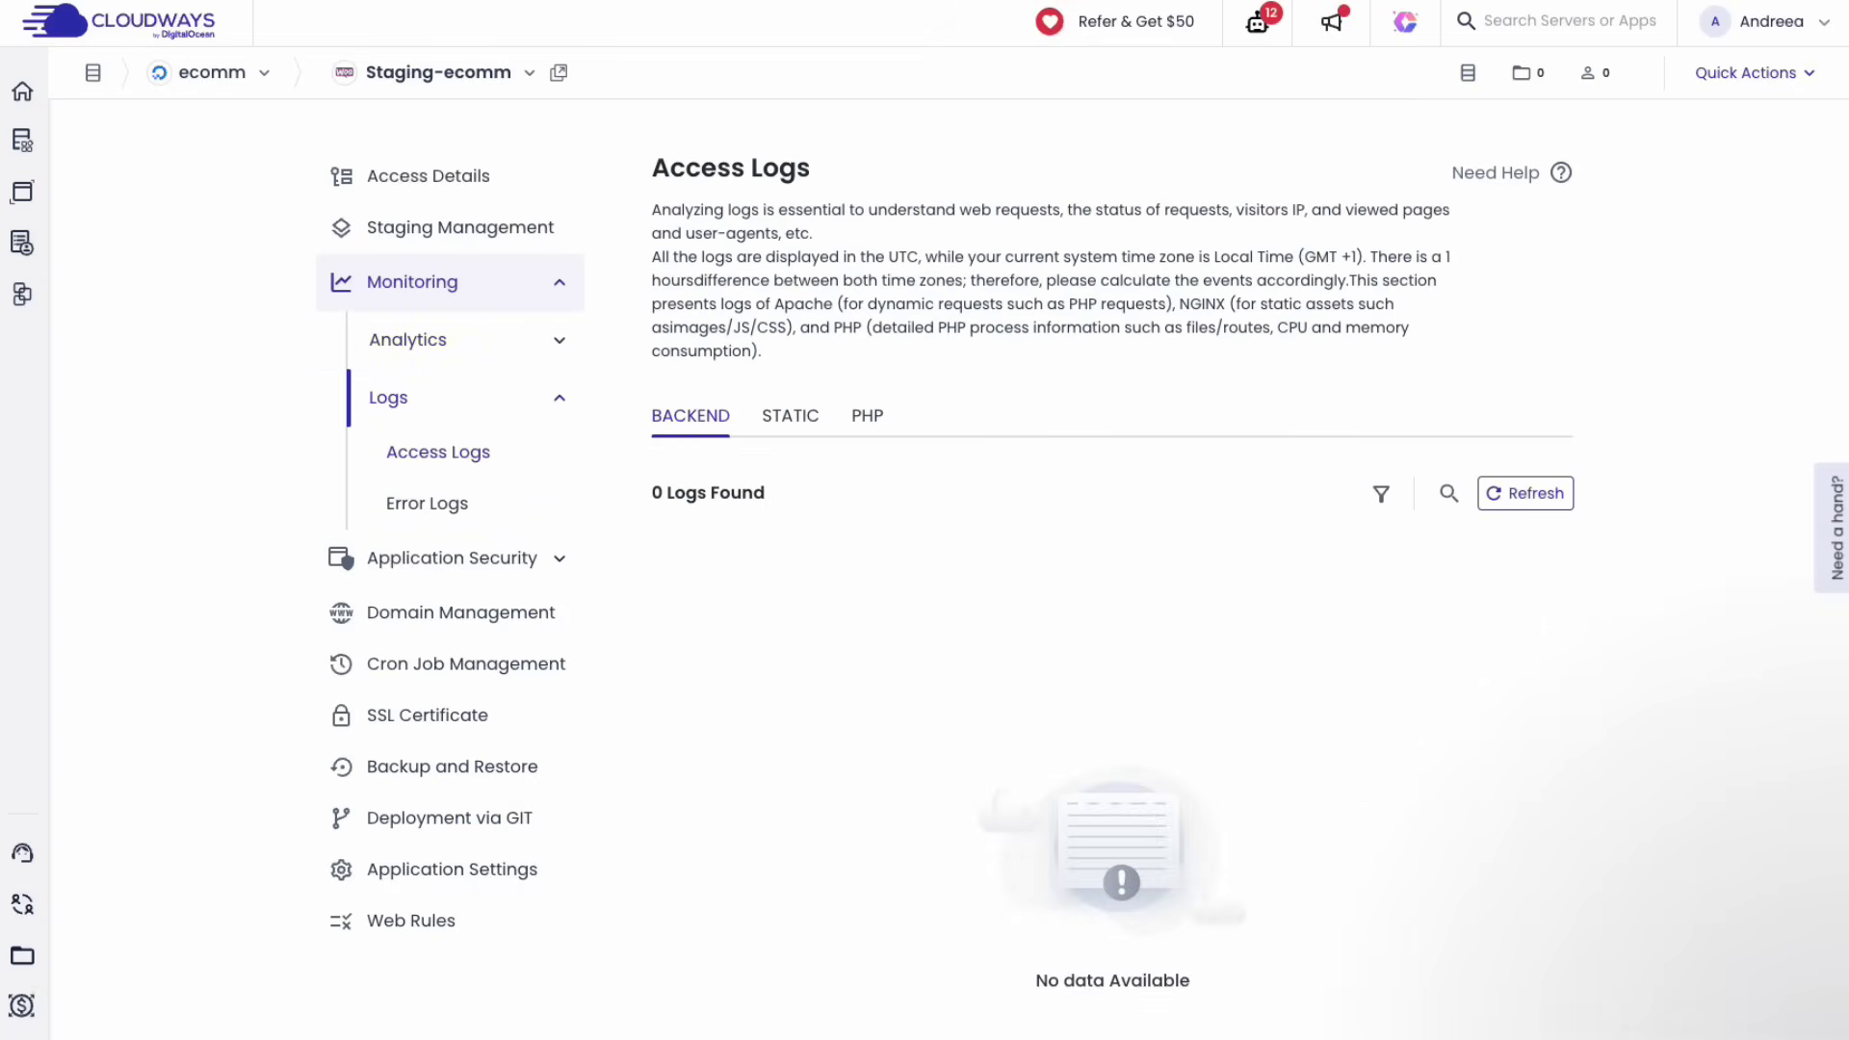
click(427, 503)
click(529, 72)
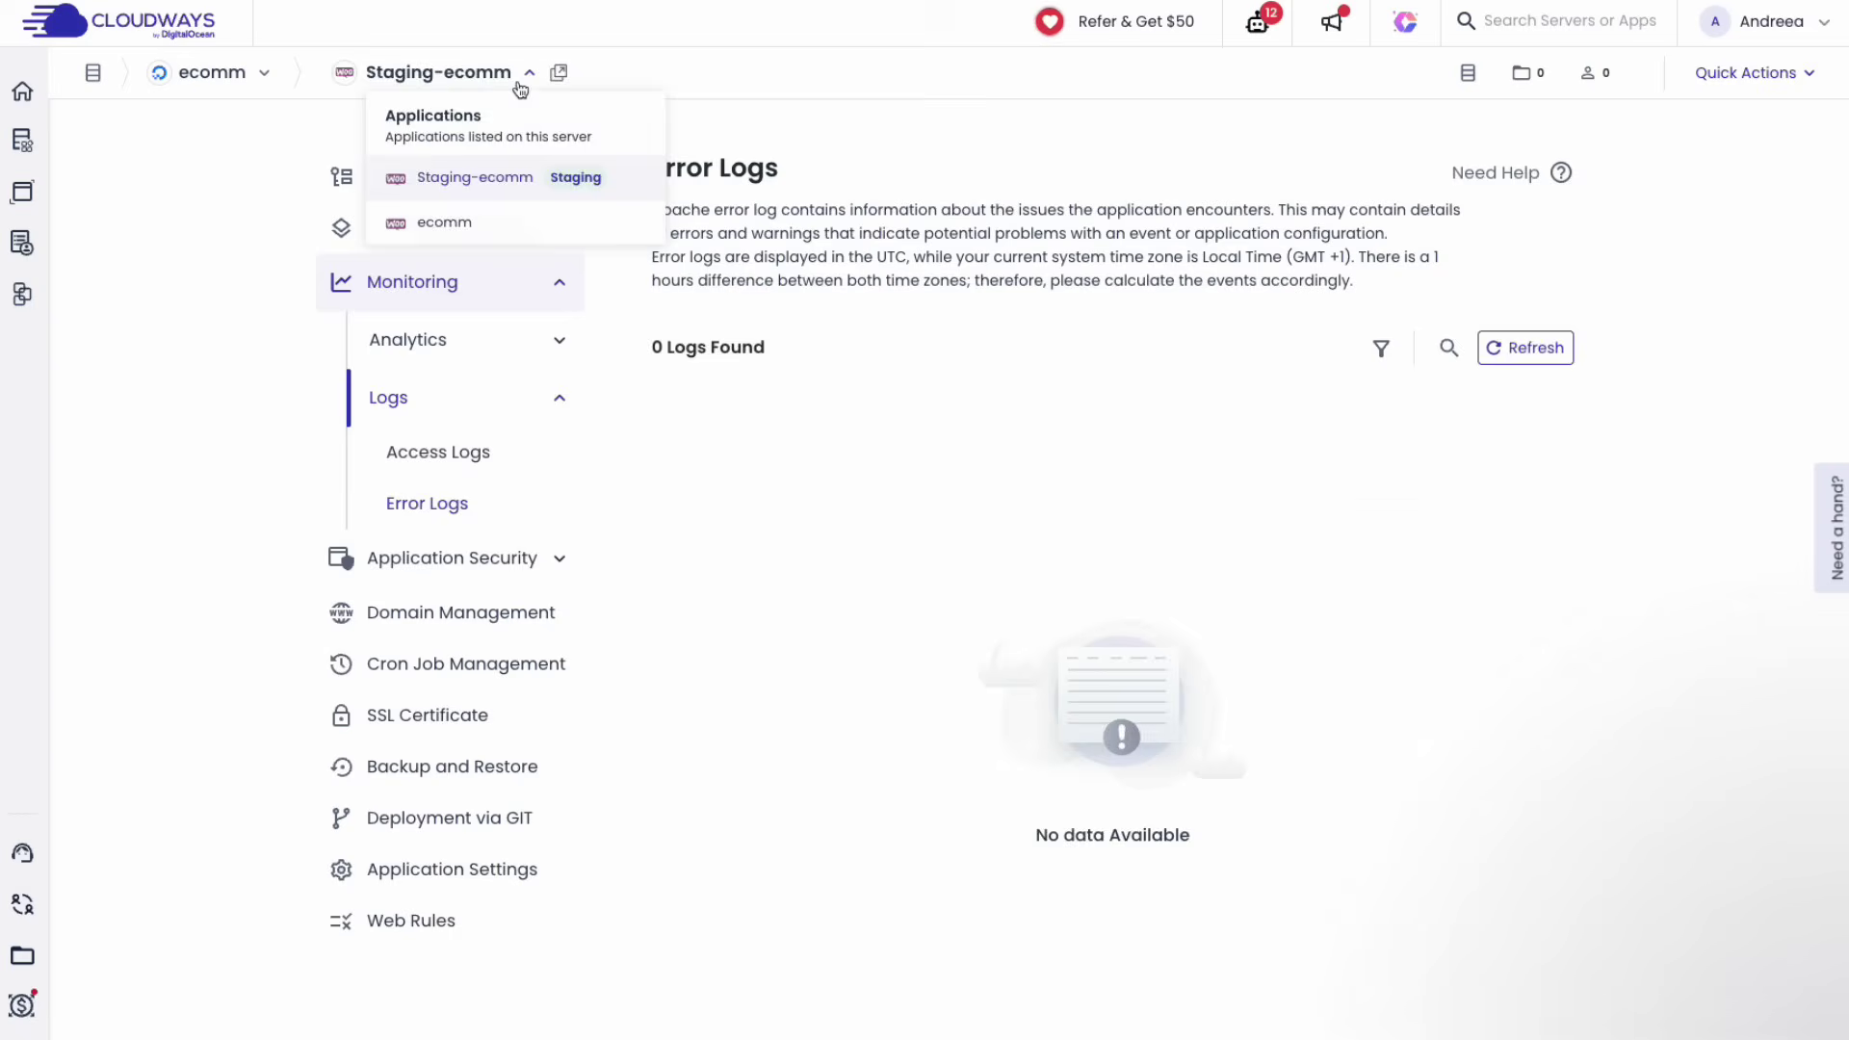
click(434, 224)
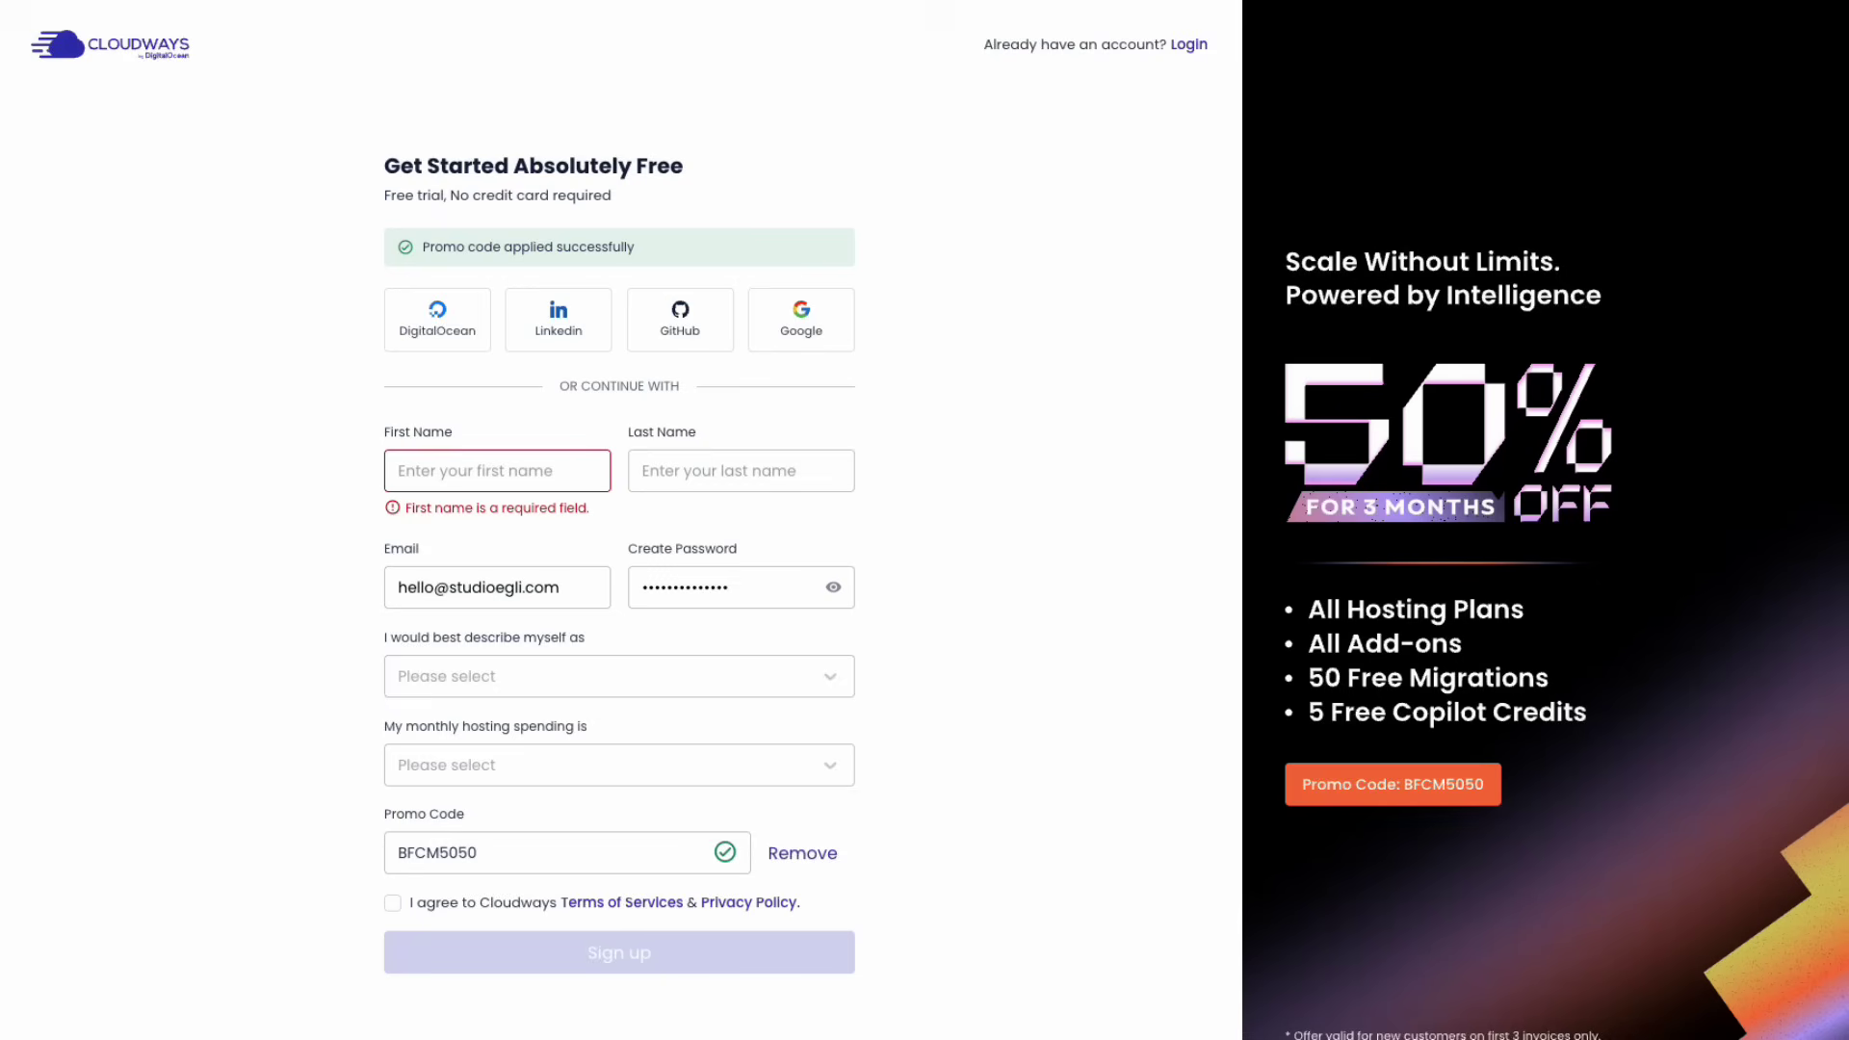